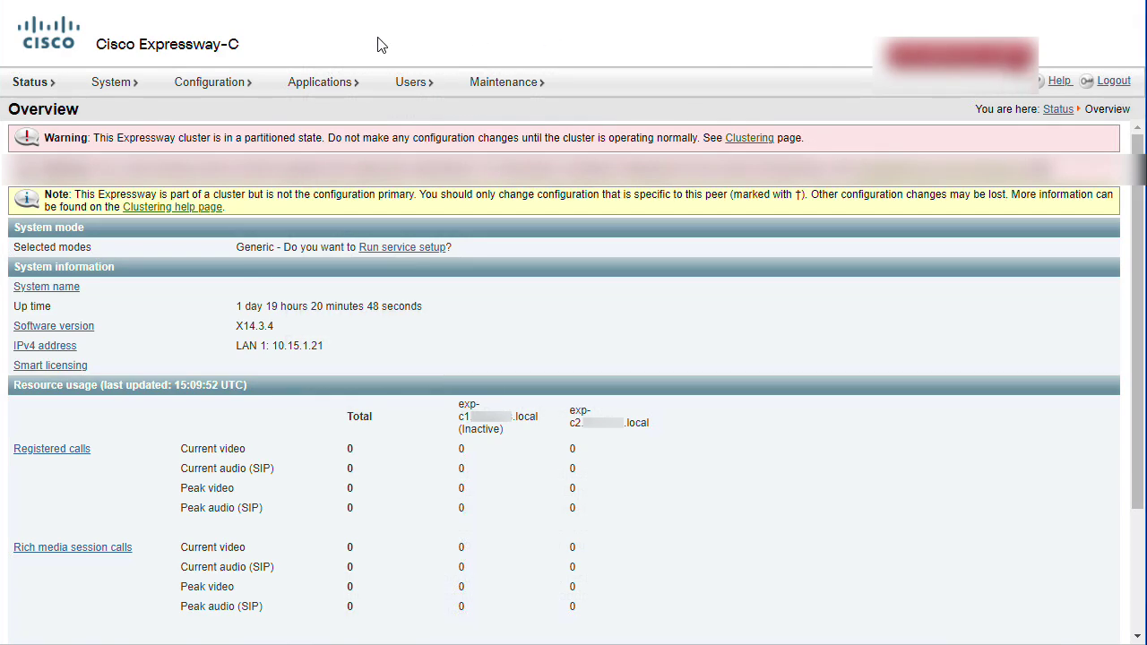
- Clear the Peer 1 and Peer 2 addresses under System > Clustering and save
{"action": "left_click", "coordinate": [137, 84]}
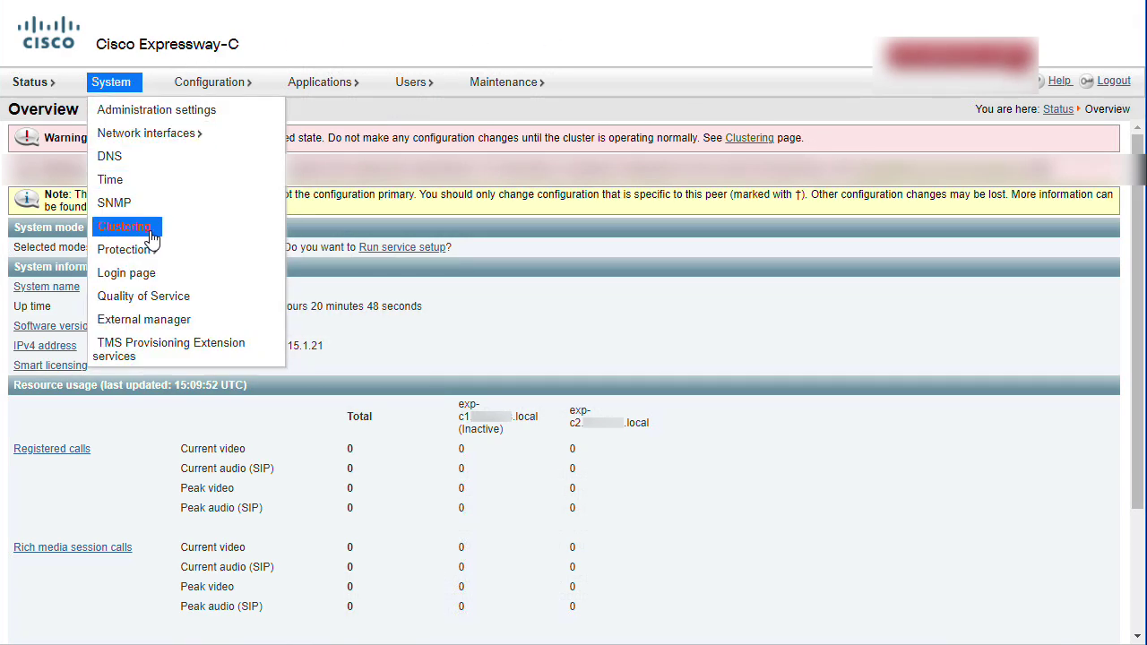
{"action": "left_click", "coordinate": [126, 227]}
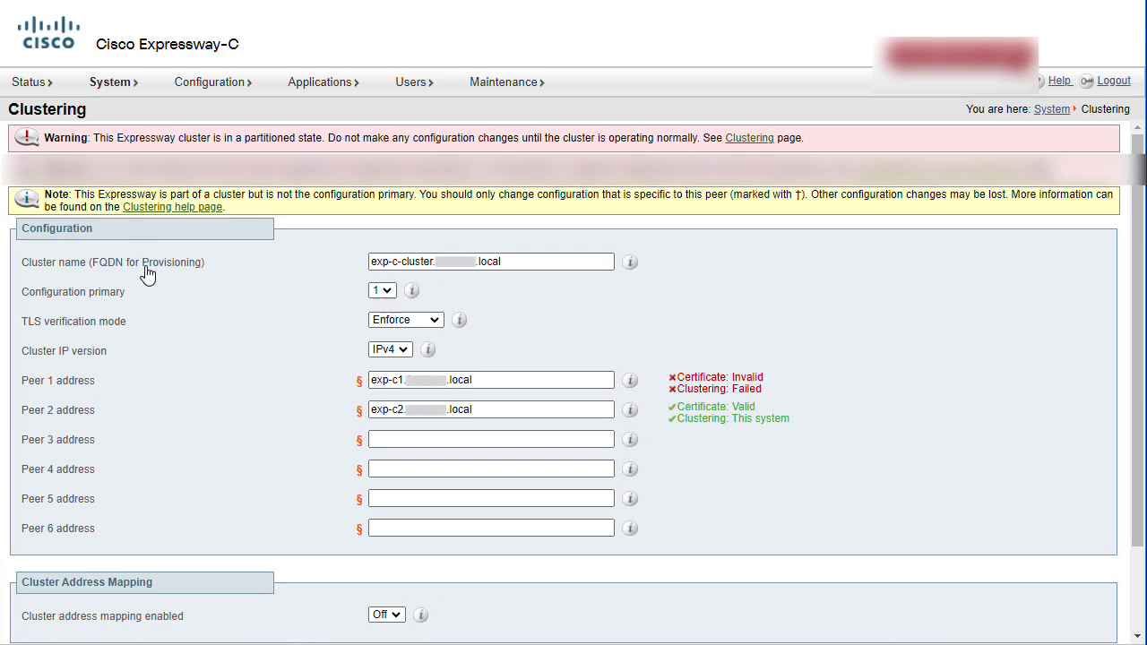
{"action": "left_click", "coordinate": [511, 380]}
{"action": "left_click_drag", "start_coordinate": [511, 380], "coordinate": [332, 379]}
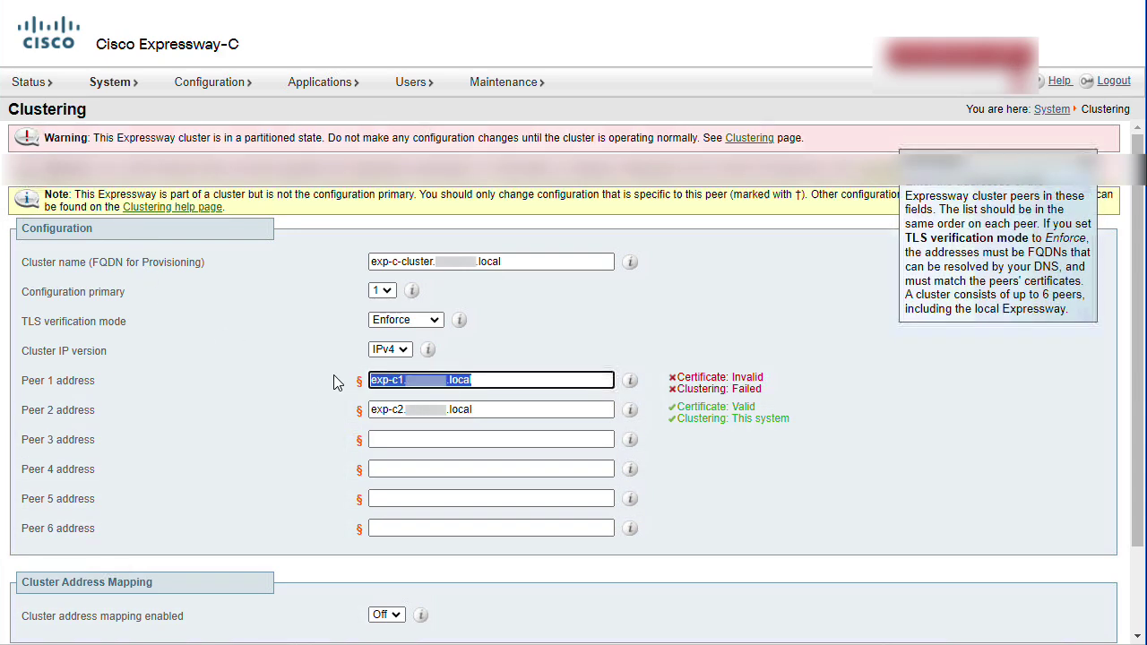
{"action": "key", "text": "BackSpace"}
{"action": "left_click_drag", "start_coordinate": [500, 409], "coordinate": [358, 410]}
{"action": "key", "text": "BackSpace"}
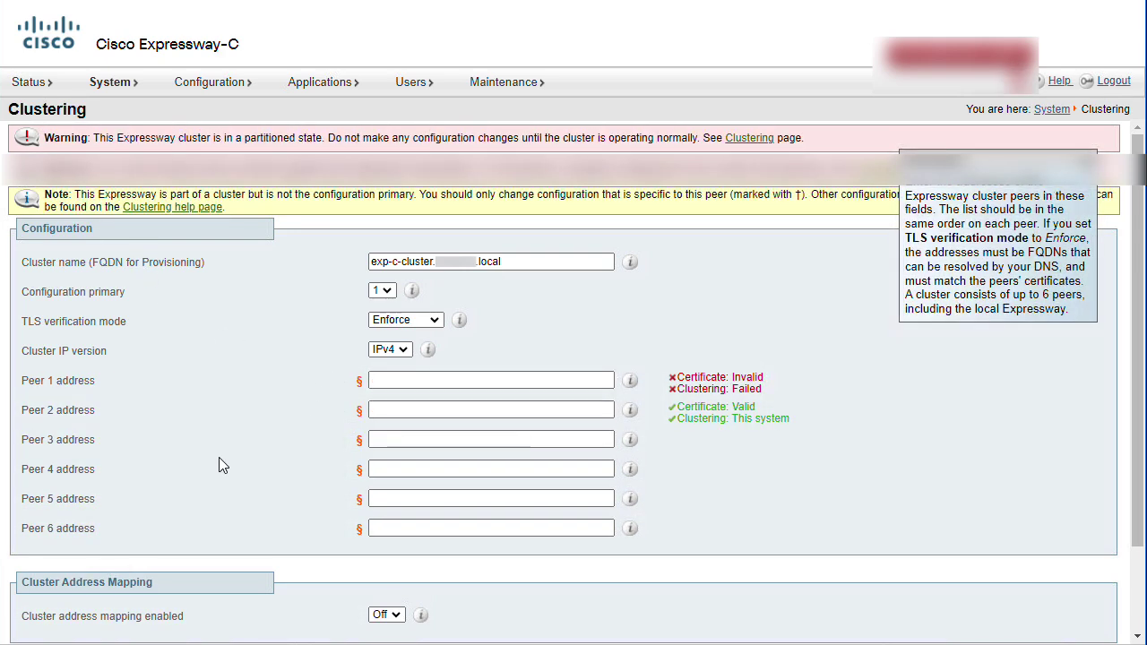
{"action": "scroll", "coordinate": [219, 457], "scroll_direction": "down", "scroll_amount": 1}
{"action": "left_click", "coordinate": [26, 579]}
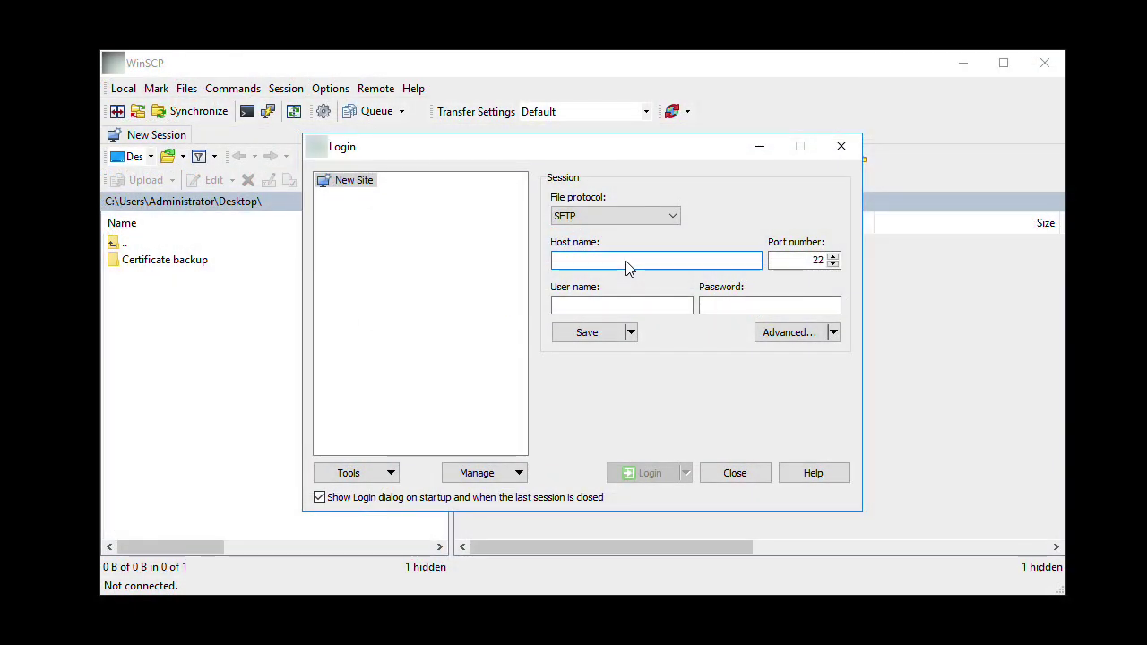
- Log in to exp-c1 over SFTP with the root account and its password
{"action": "type", "text": "exp-c1"}
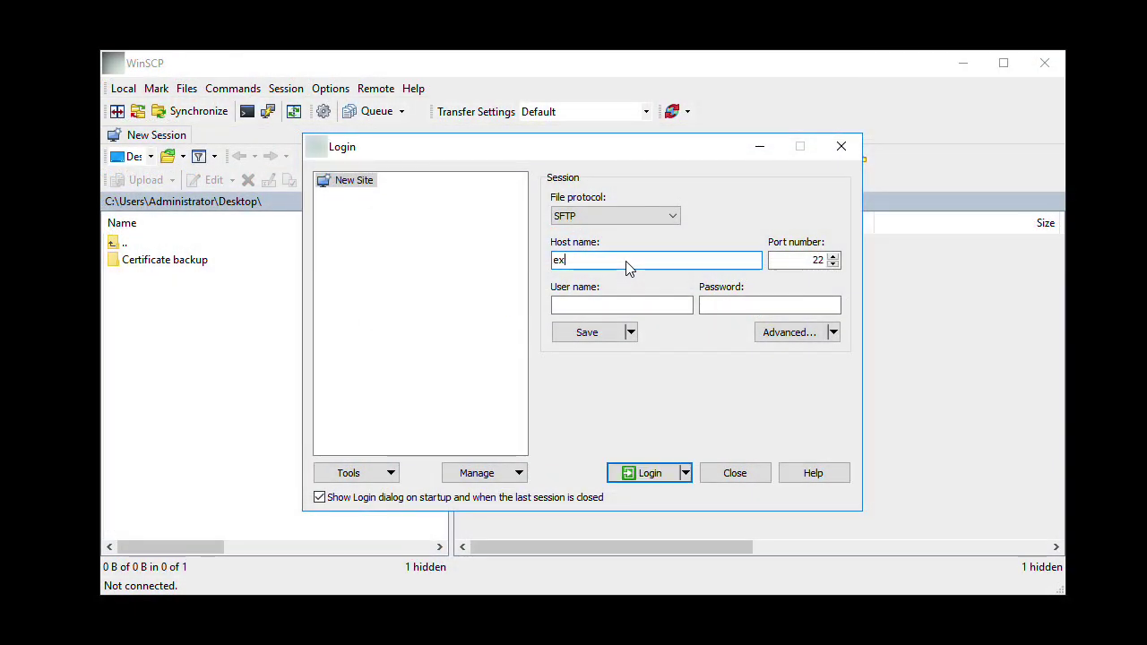
{"action": "key", "text": "Tab"}
{"action": "key", "text": "Tab"}
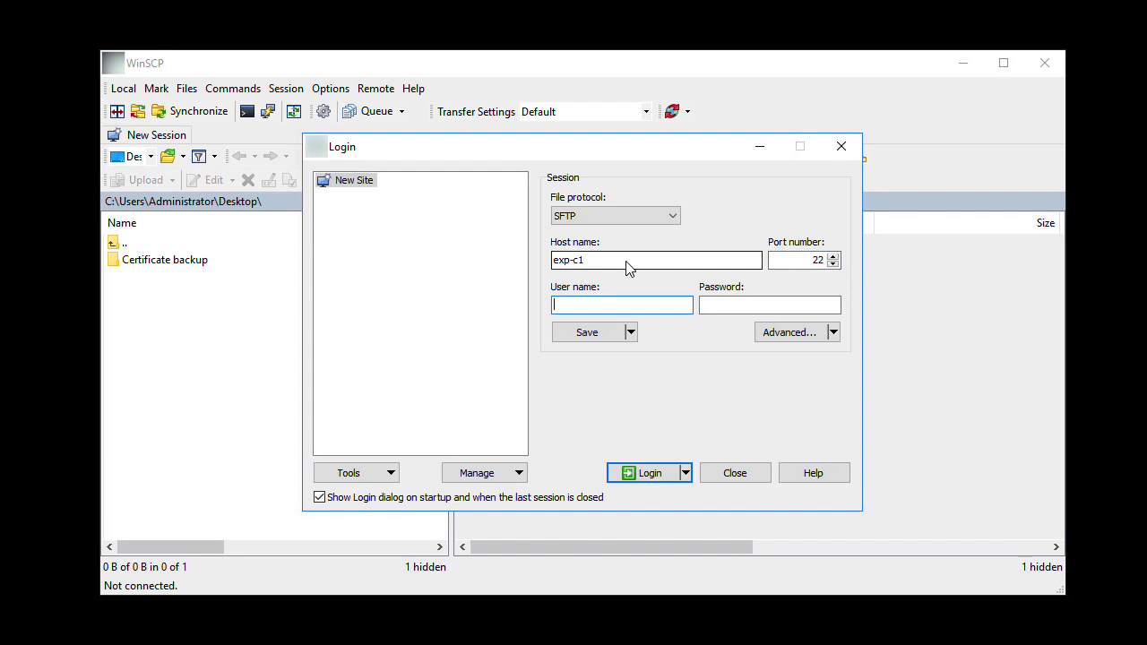
{"action": "type", "text": "root"}
{"action": "key", "text": "Tab"}
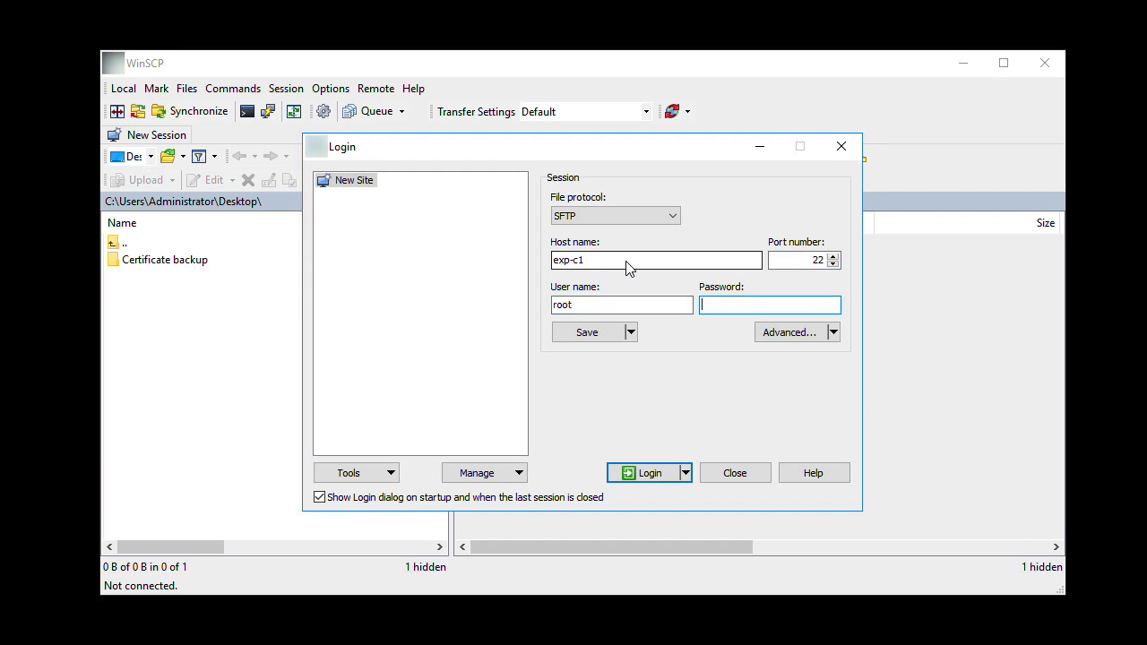
{"action": "type", "text": "******"}
{"action": "key", "text": "Return"}
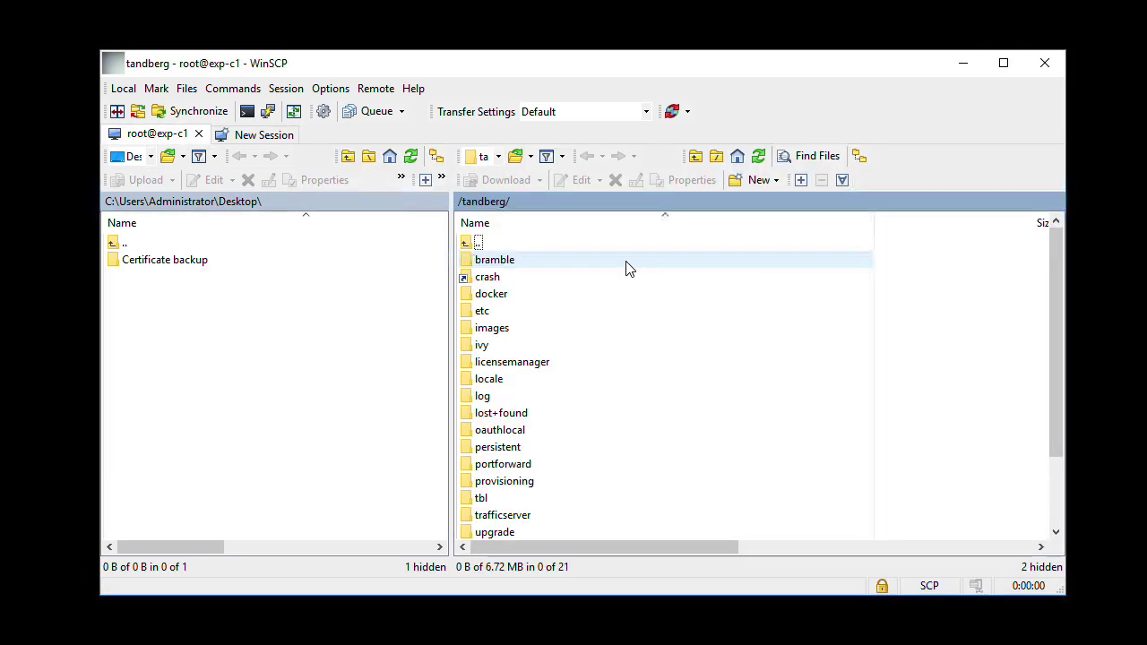
- Copy server.pem, privkey.pem and ca.pem from /tandberg/persistent/certs into Certificate backup
{"action": "double_click", "coordinate": [510, 448]}
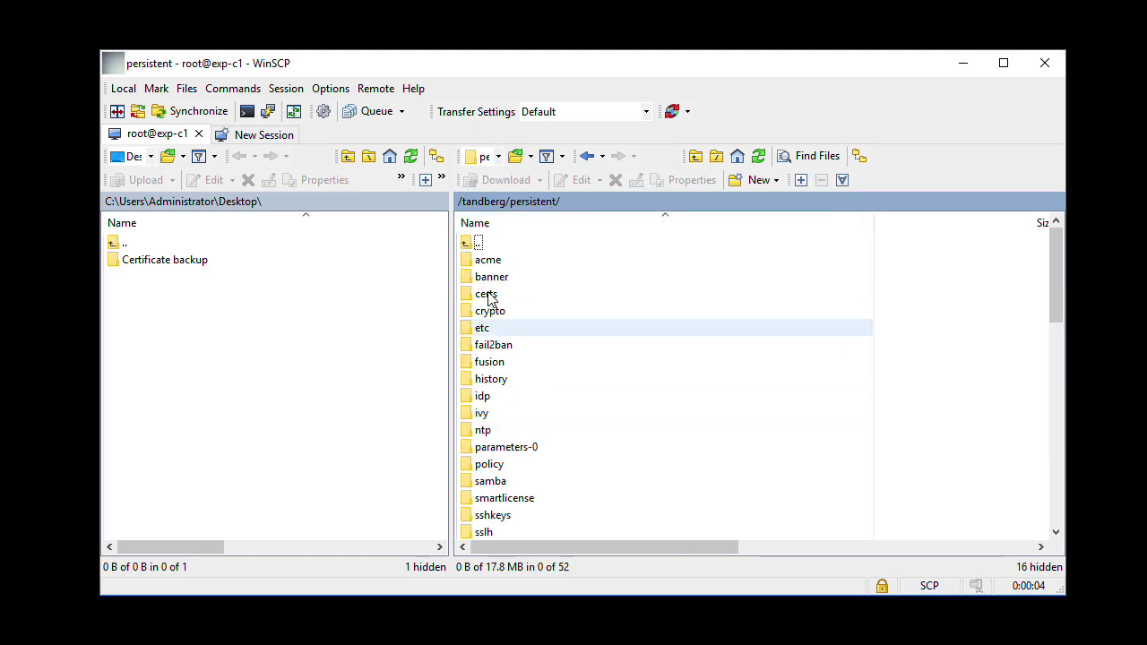
{"action": "double_click", "coordinate": [487, 296]}
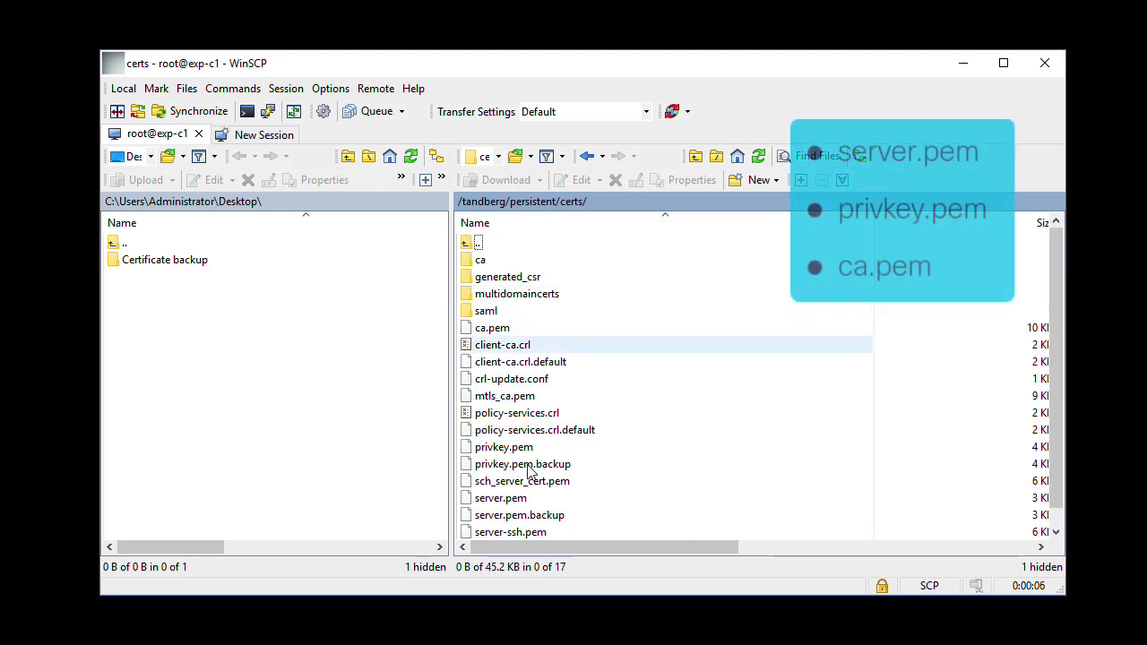
{"action": "left_click", "coordinate": [522, 499]}
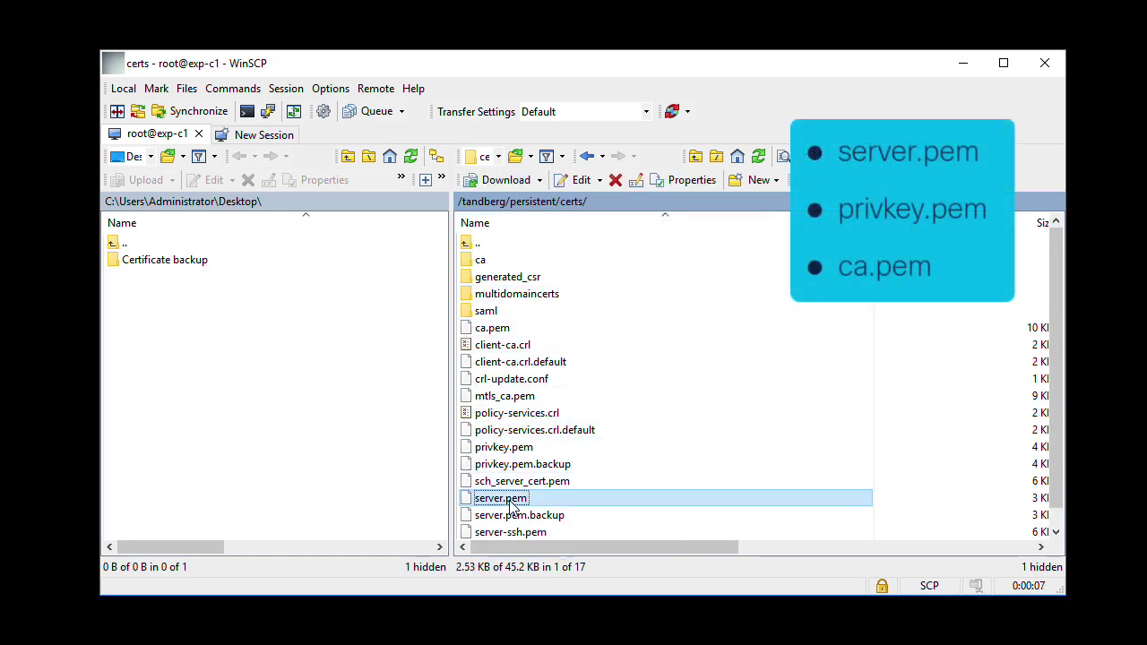
{"action": "left_click", "coordinate": [525, 451], "text": "ctrl"}
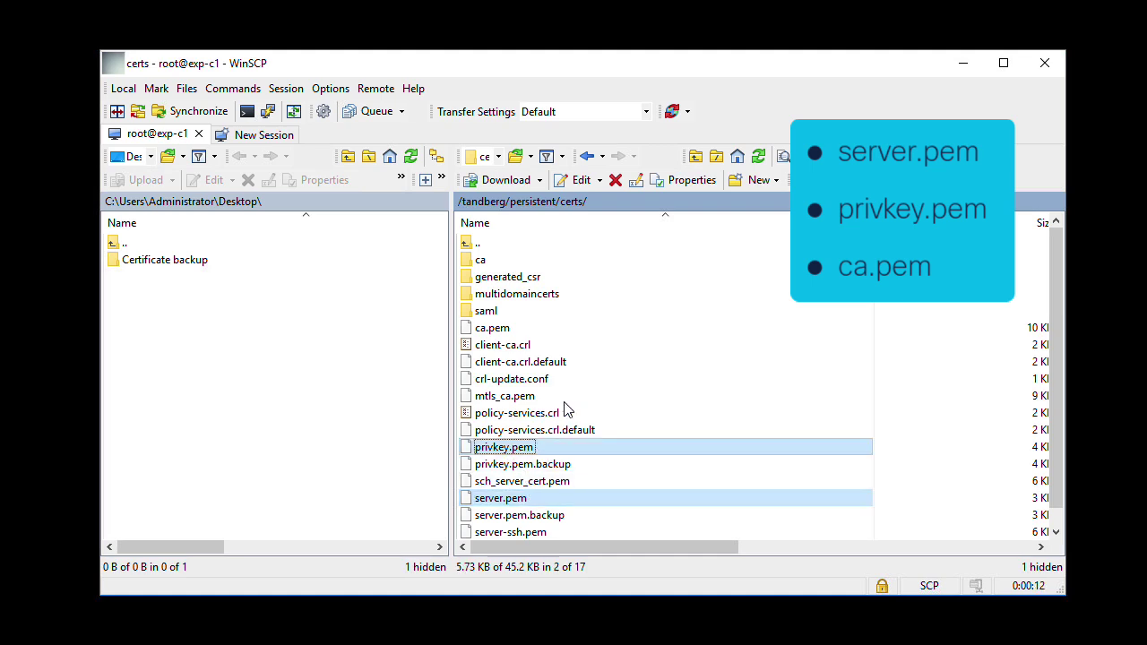
{"action": "left_click", "coordinate": [523, 331], "text": "ctrl"}
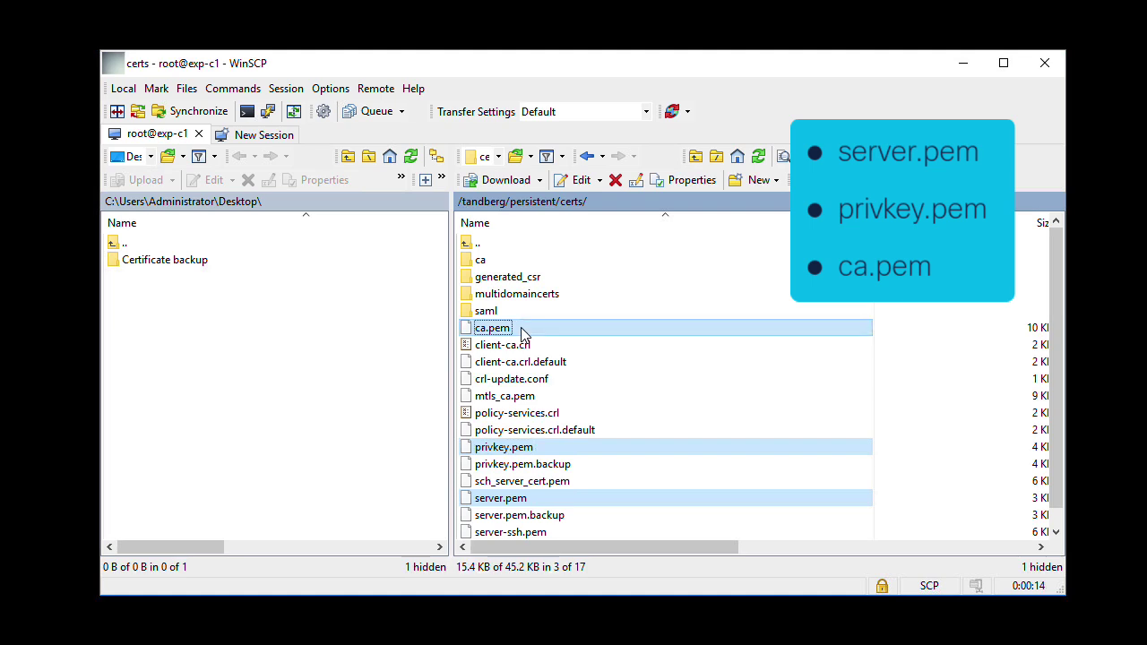
{"action": "left_click_drag", "start_coordinate": [564, 332], "coordinate": [177, 266]}
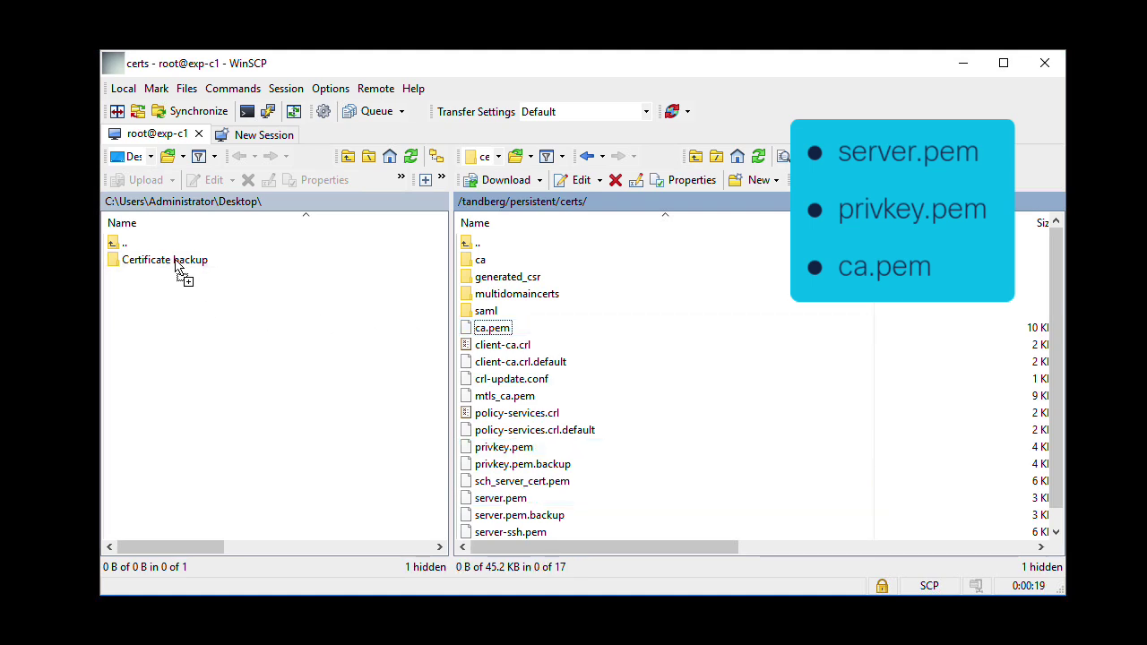
{"action": "double_click", "coordinate": [177, 266]}
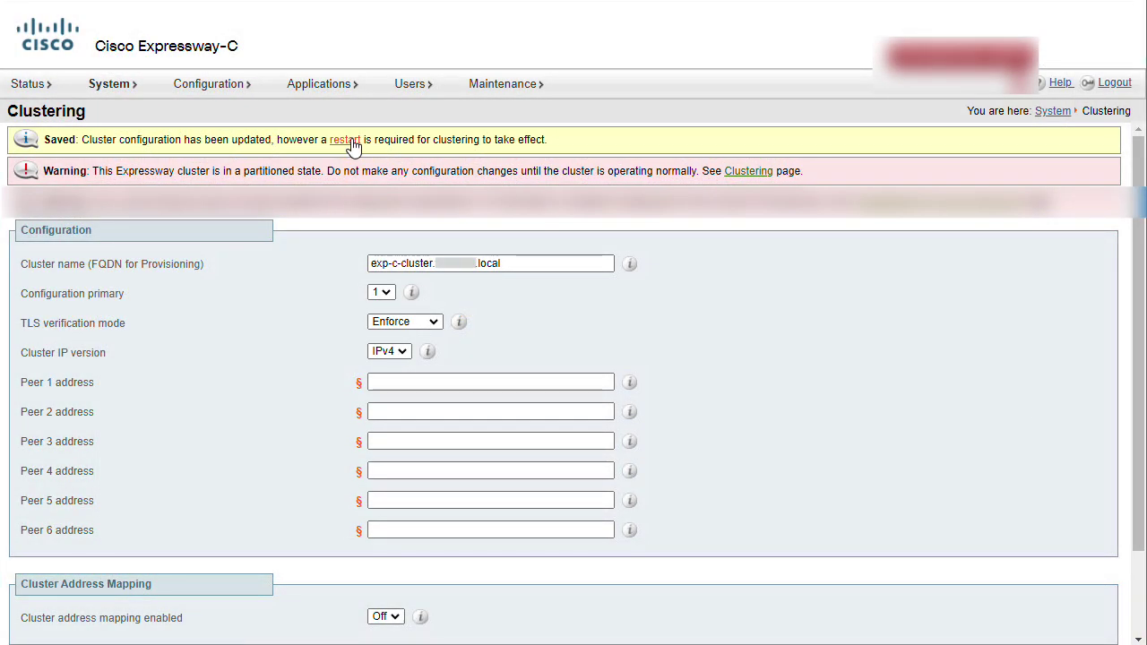
- Restart the removed Expressway to start its factory reset, then go to the other peer's tab
{"action": "left_click", "coordinate": [345, 141]}
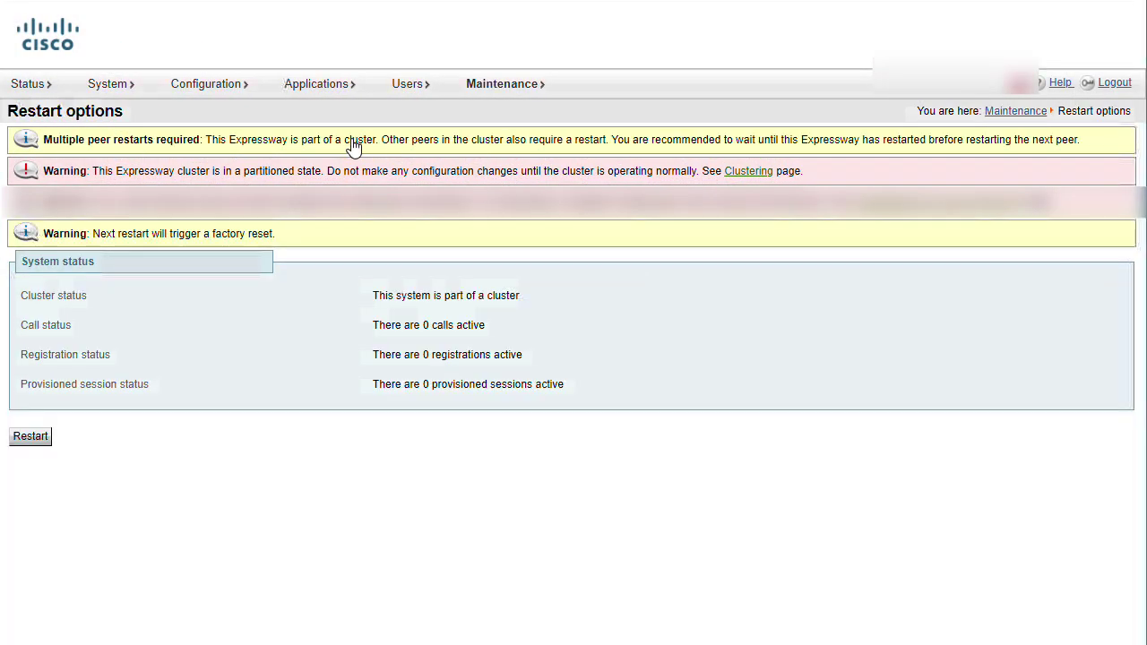
{"action": "left_click", "coordinate": [29, 439]}
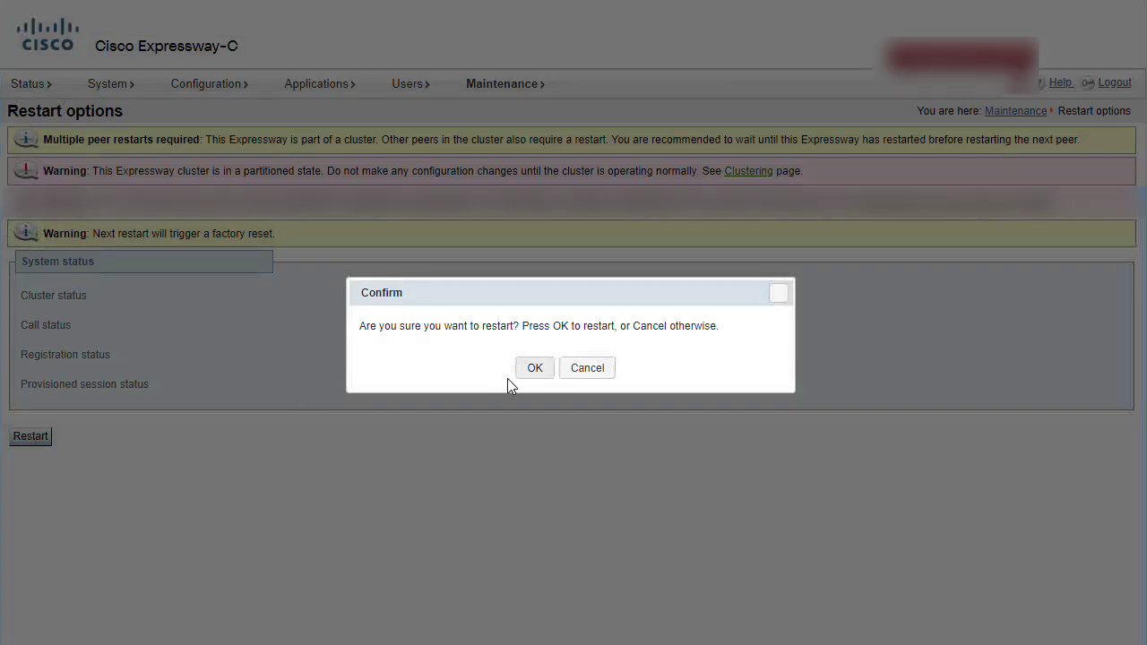
{"action": "left_click", "coordinate": [544, 371]}
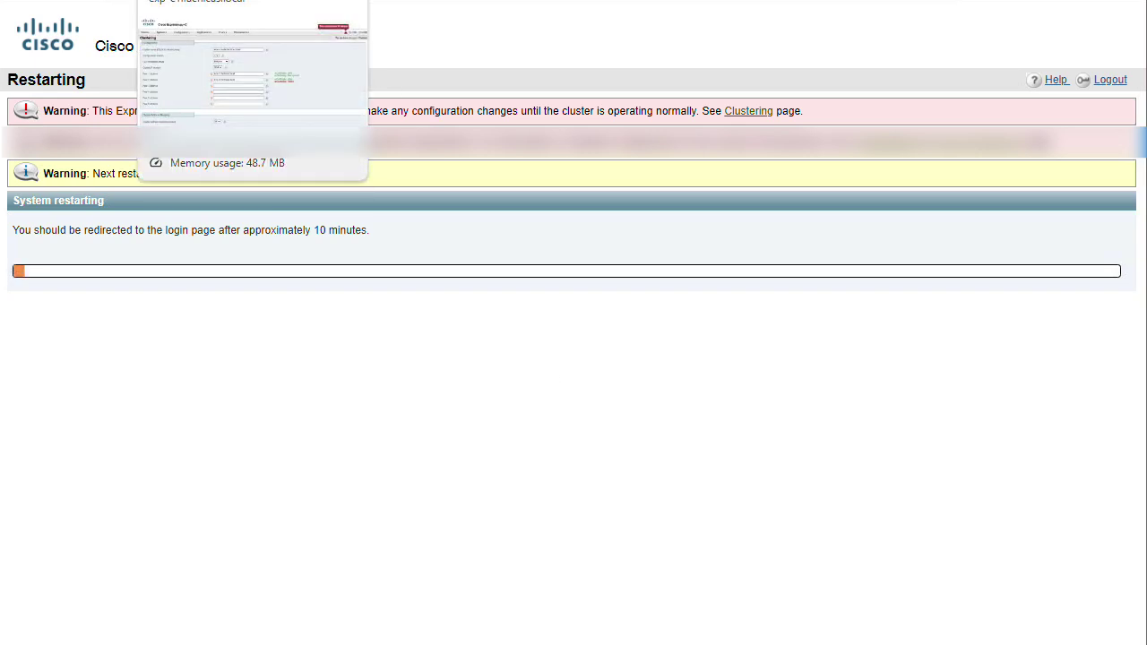
{"action": "left_click", "coordinate": [251, 0]}
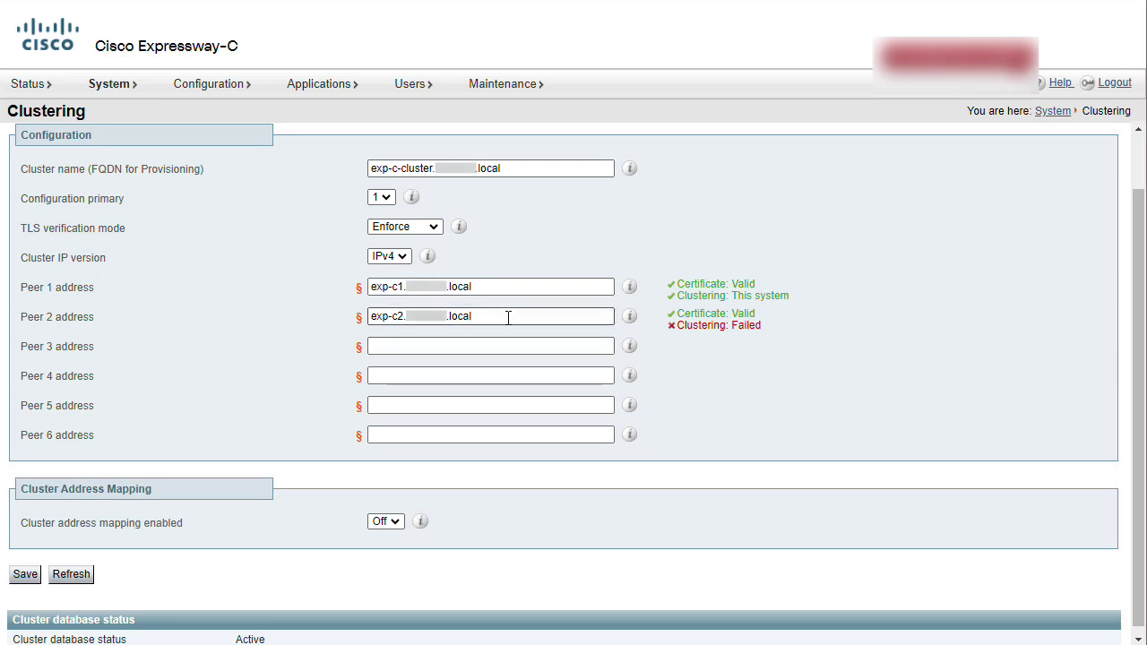
- Delete the Peer 2 address on the remaining node and save the clustering settings
{"action": "left_click_drag", "start_coordinate": [510, 317], "coordinate": [316, 307]}
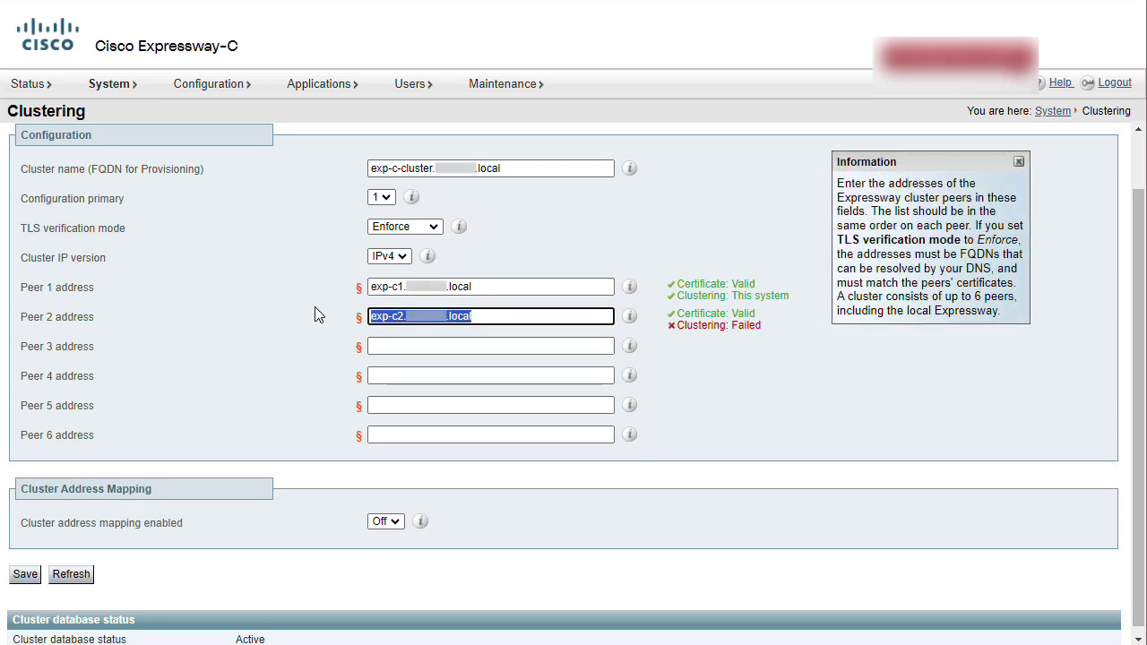
{"action": "key", "text": "BackSpace"}
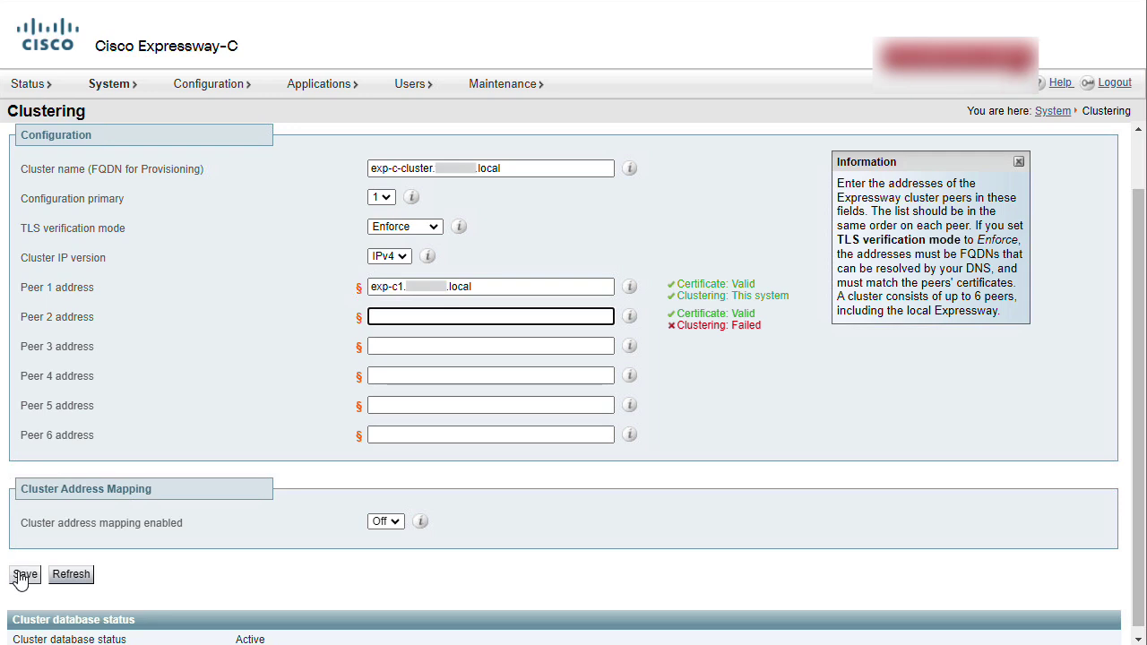
{"action": "left_click", "coordinate": [22, 574]}
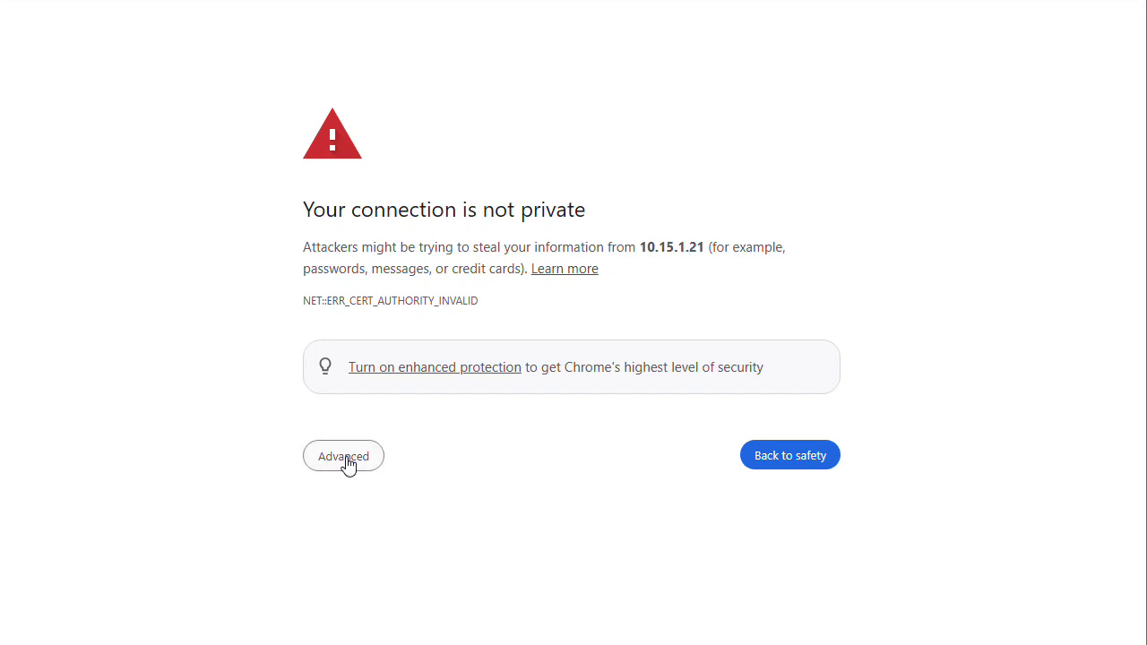
- Proceed past the certificate warning to 10.15.1.21 and sign in as admin with the password
{"action": "left_click", "coordinate": [348, 459]}
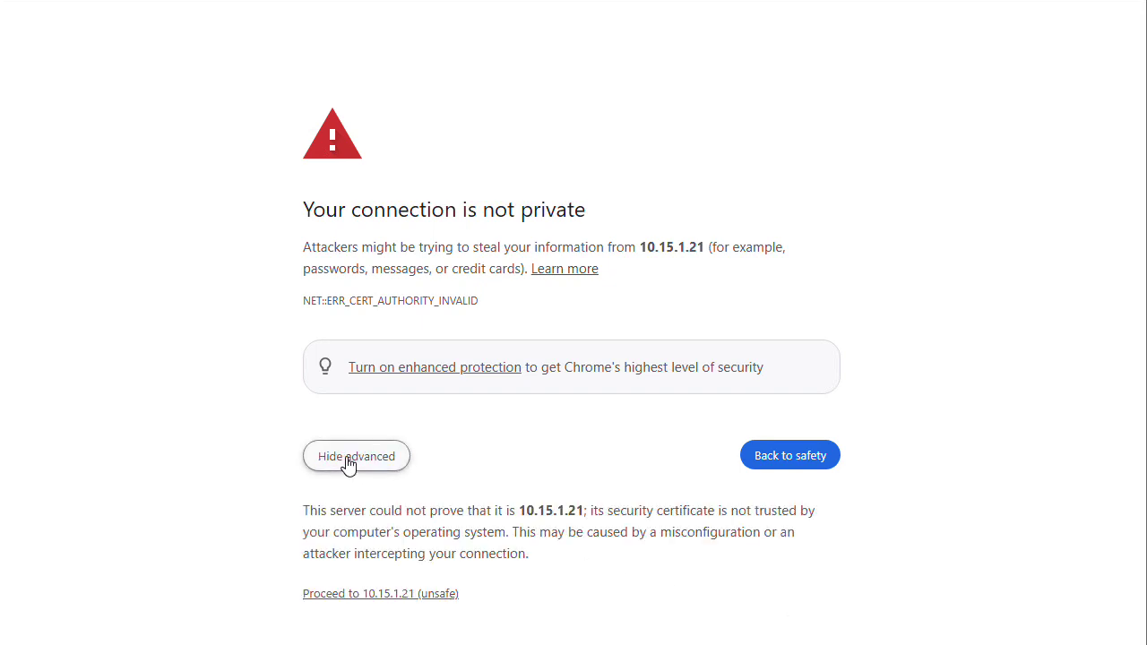
{"action": "left_click", "coordinate": [403, 593]}
{"action": "left_click", "coordinate": [542, 179]}
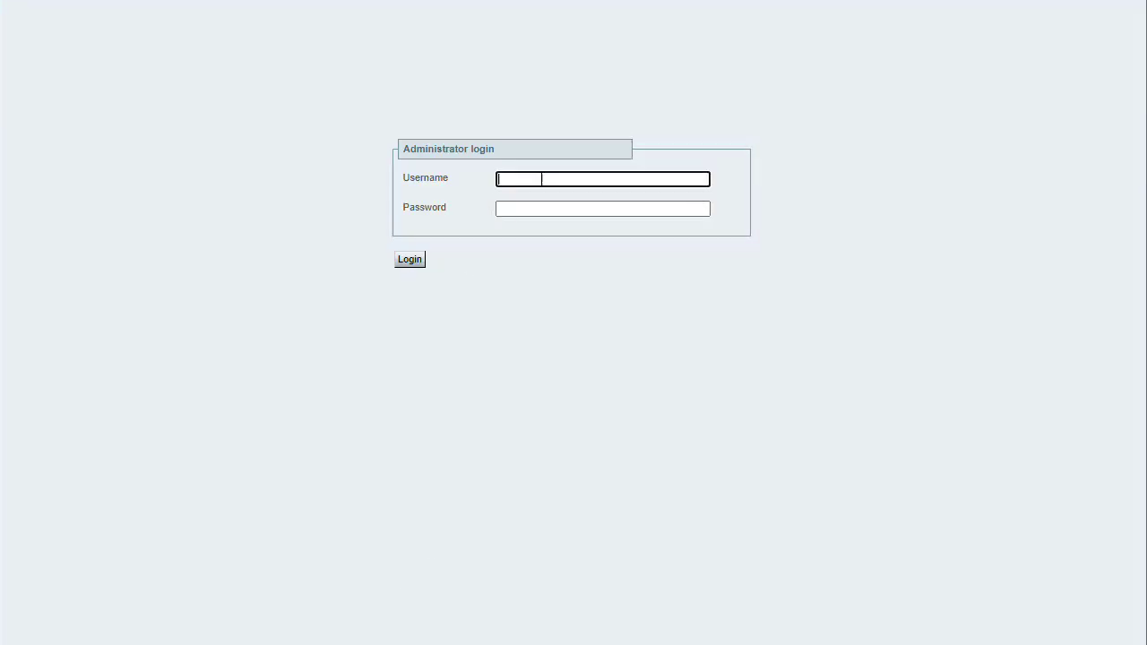
{"action": "type", "text": "admin"}
{"action": "key", "text": "Tab"}
{"action": "type", "text": "admin"}
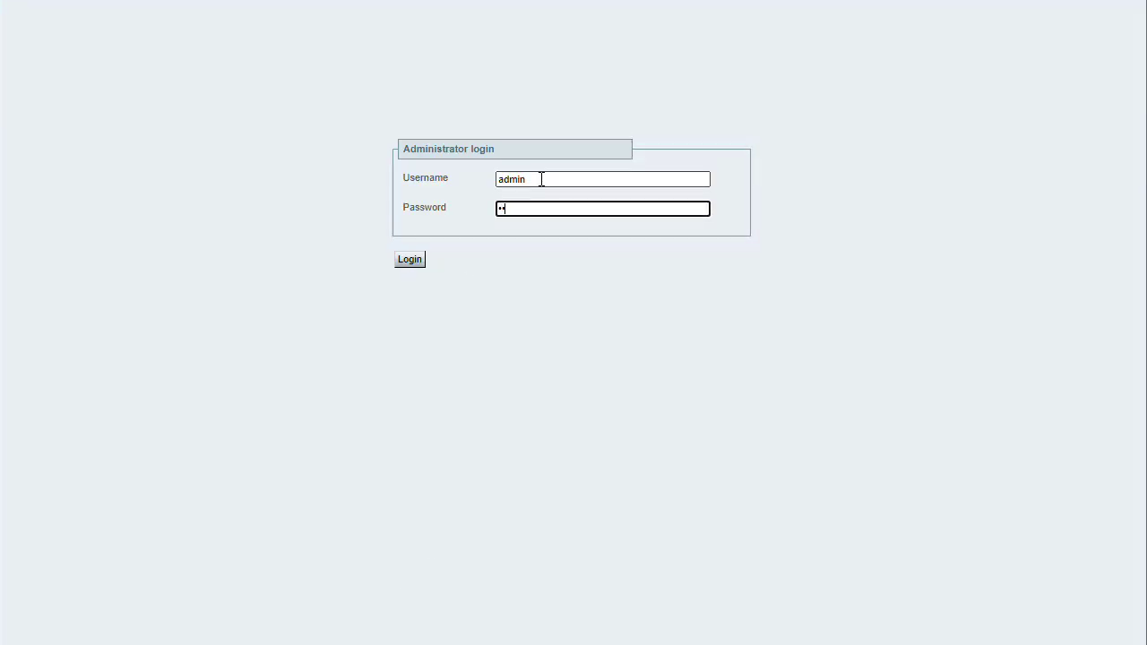
{"action": "type", "text": "123"}
{"action": "key", "text": "Return"}
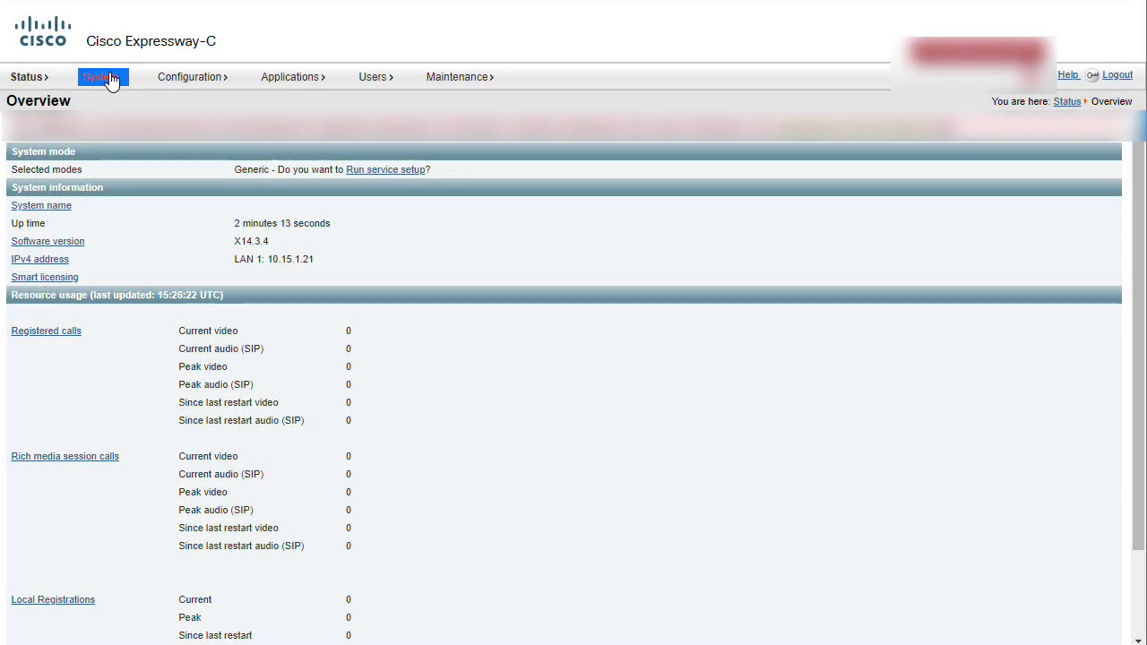
- Review the IP network interface settings under System > Network interfaces
{"action": "left_click", "coordinate": [111, 78]}
{"action": "mouse_move", "coordinate": [251, 123]}
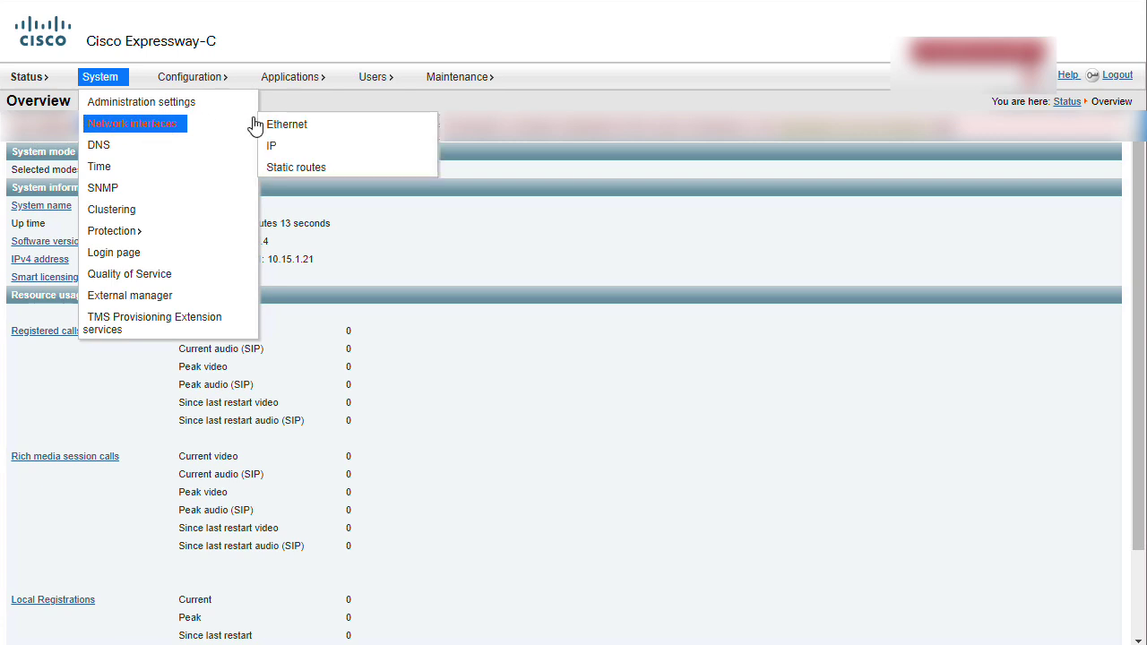
{"action": "left_click", "coordinate": [274, 146]}
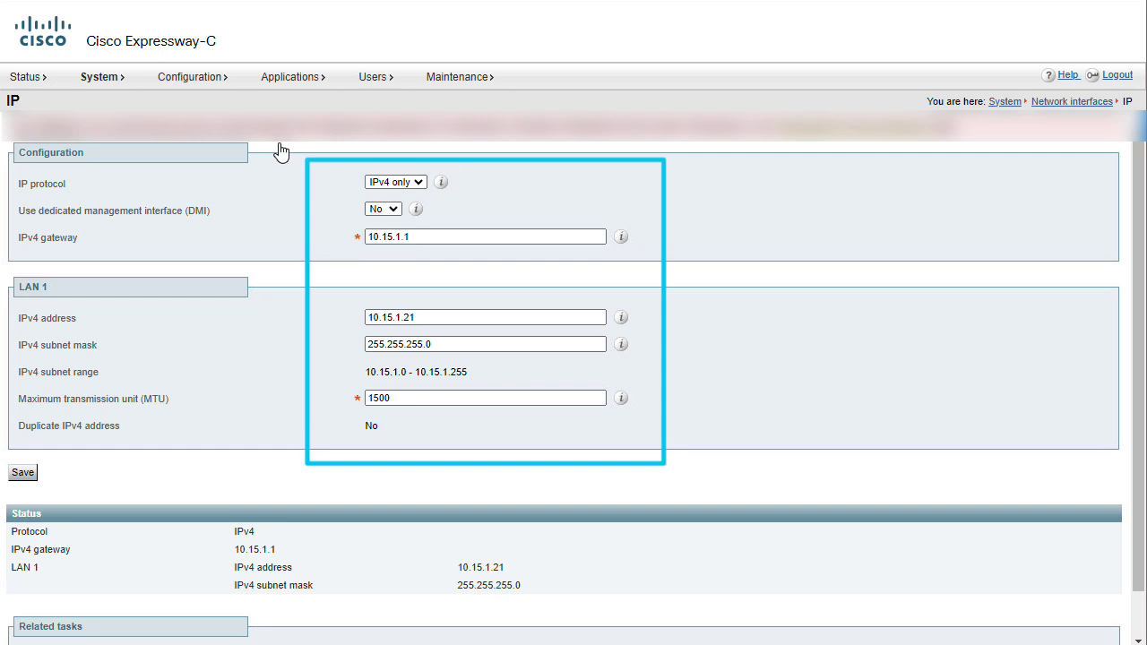
- Replace NTP server 1 with 10.15.1.2 in System > Time and save
{"action": "left_click", "coordinate": [105, 78]}
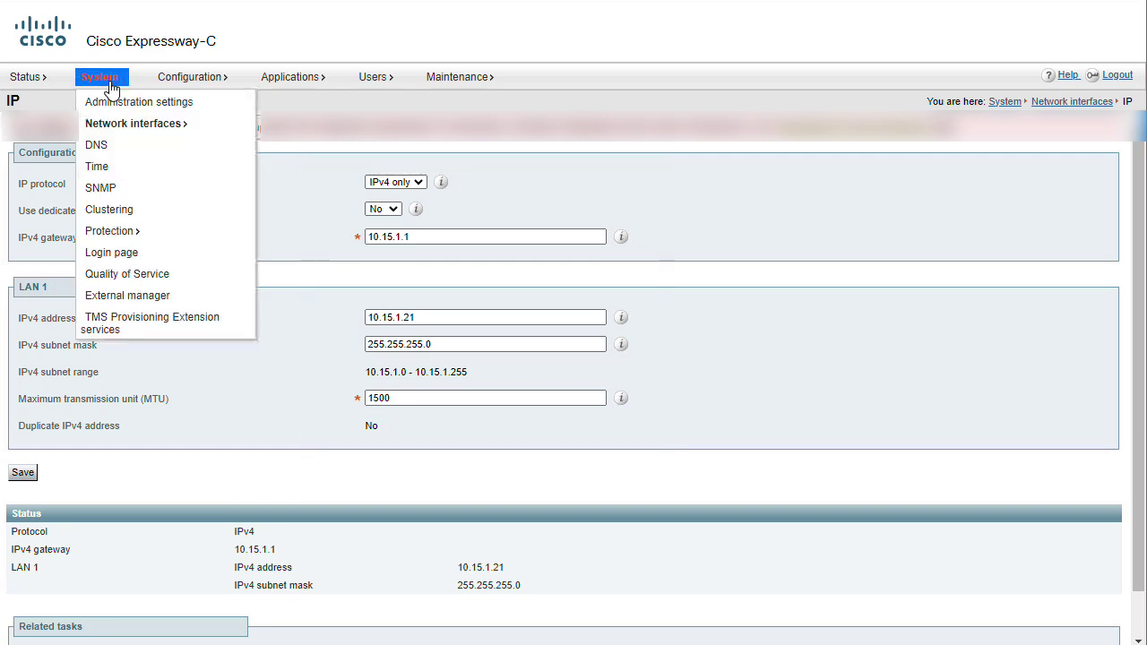
{"action": "left_click", "coordinate": [103, 169]}
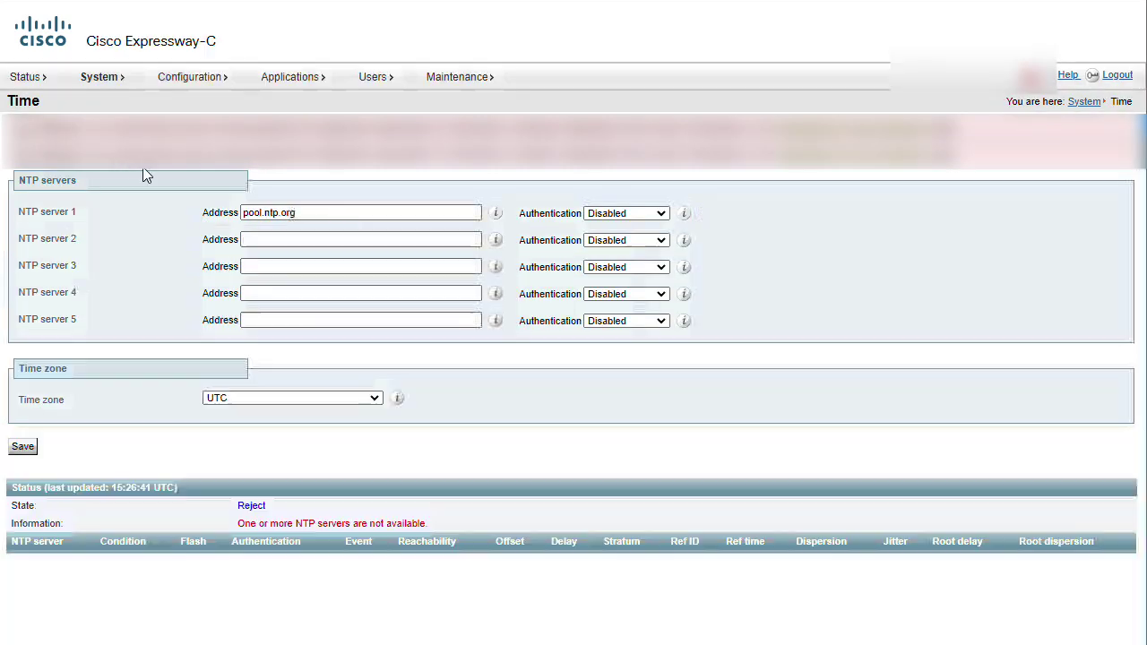
{"action": "left_click", "coordinate": [343, 215]}
{"action": "triple_click", "coordinate": [343, 215]}
{"action": "type", "text": "10.15.1.2"}
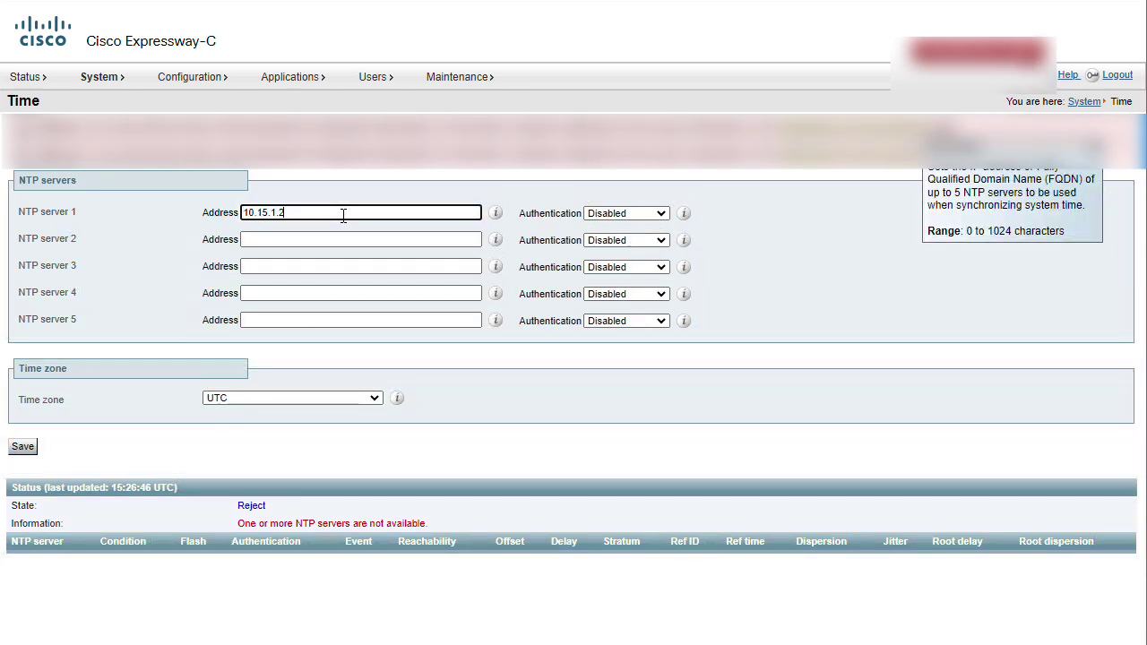
{"action": "left_click", "coordinate": [23, 446]}
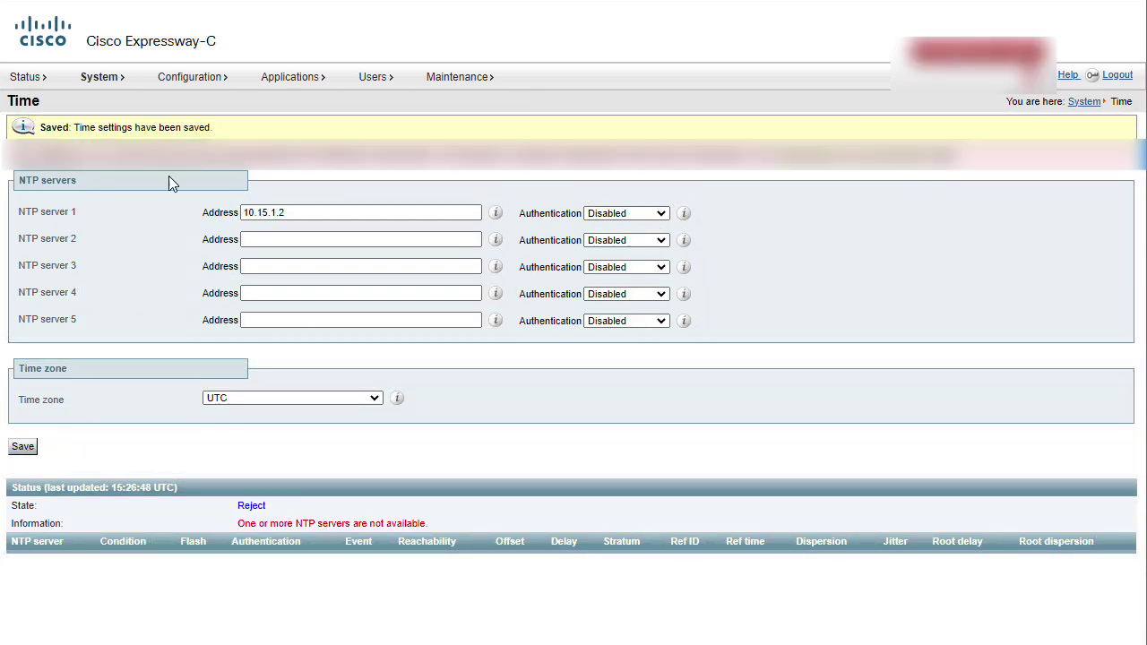
- Set DNS host name exp-c2, domain local, and default DNS server 10.15.1.2, then save
{"action": "mouse_move", "coordinate": [100, 79]}
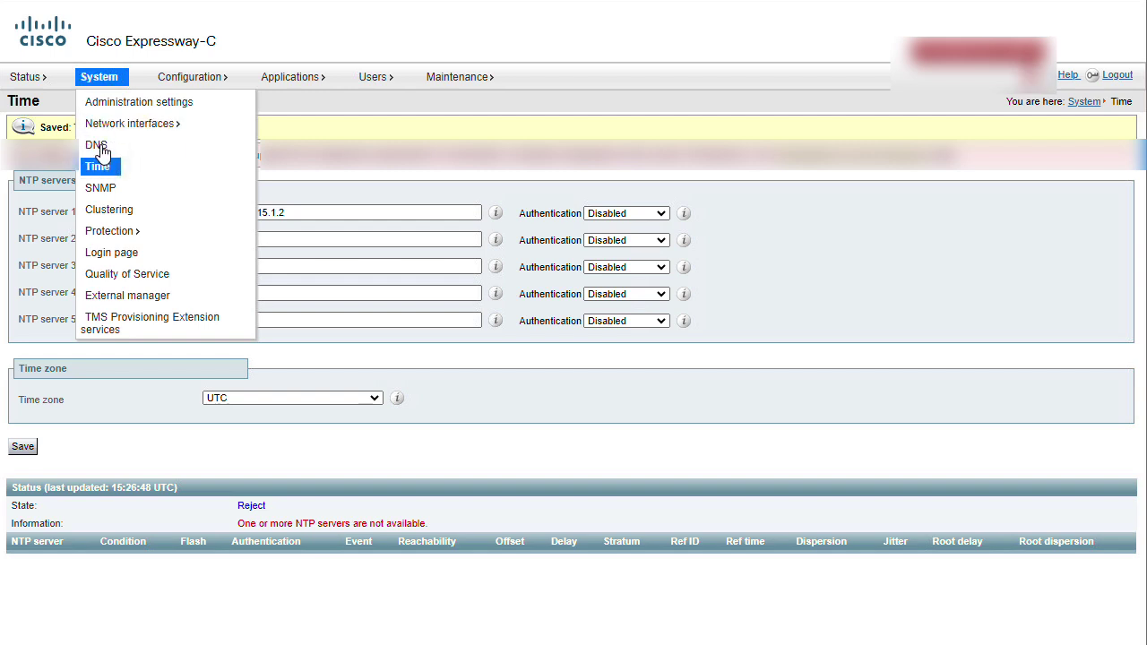
{"action": "left_click", "coordinate": [101, 147]}
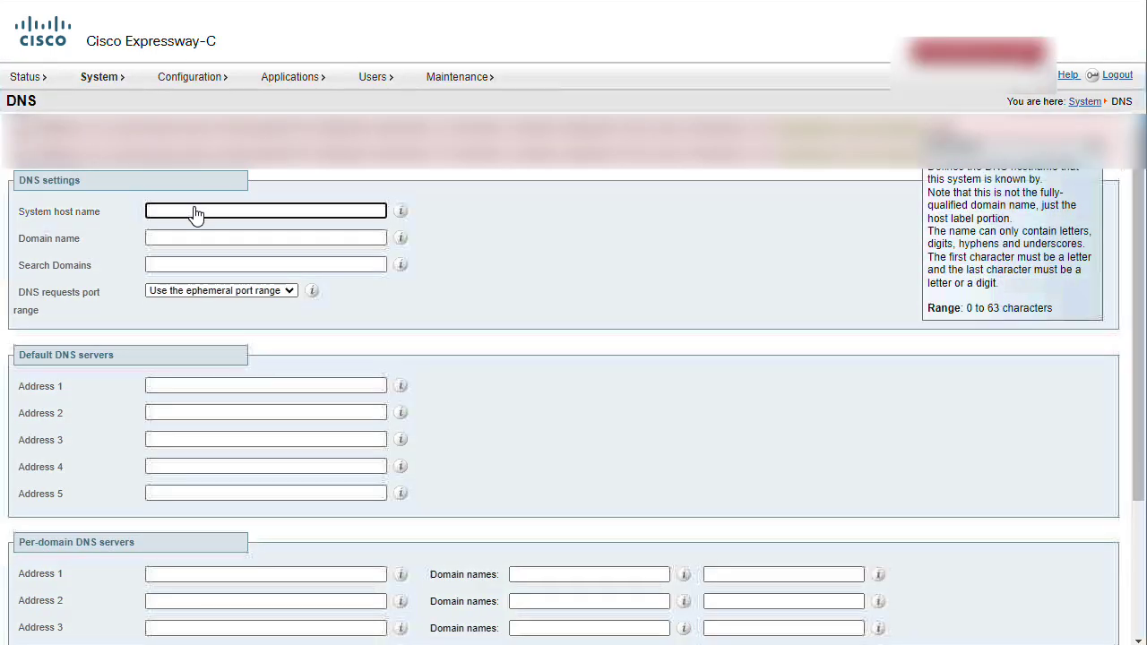
{"action": "type", "text": "exp-c2"}
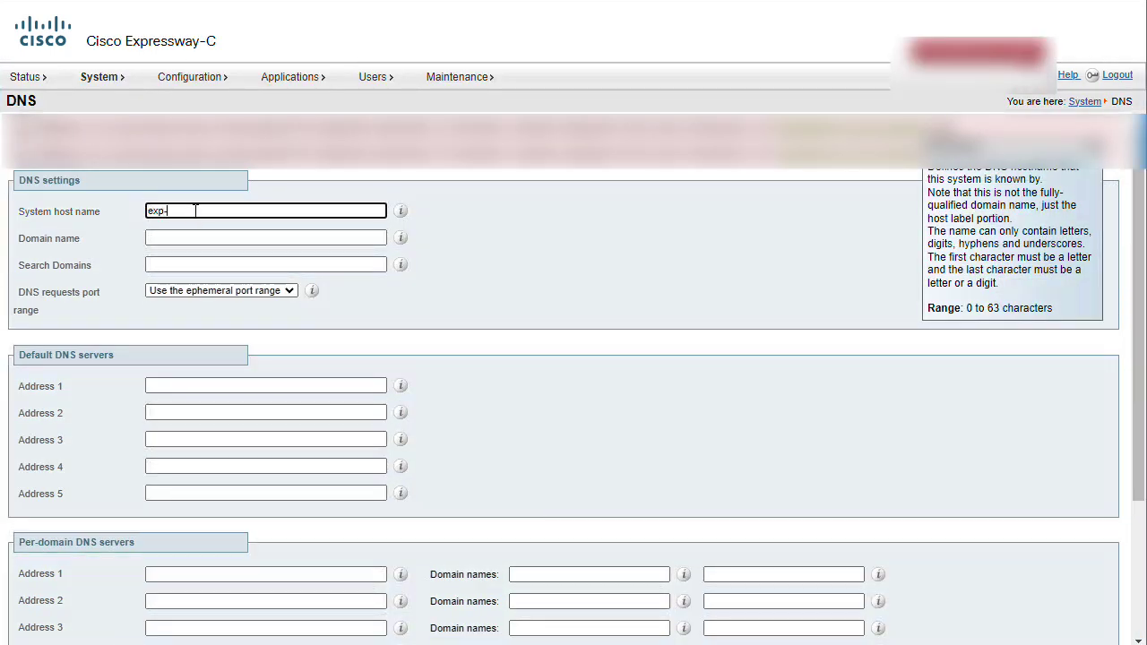
{"action": "left_click", "coordinate": [193, 238]}
{"action": "type", "text": "local"}
{"action": "left_click", "coordinate": [186, 388]}
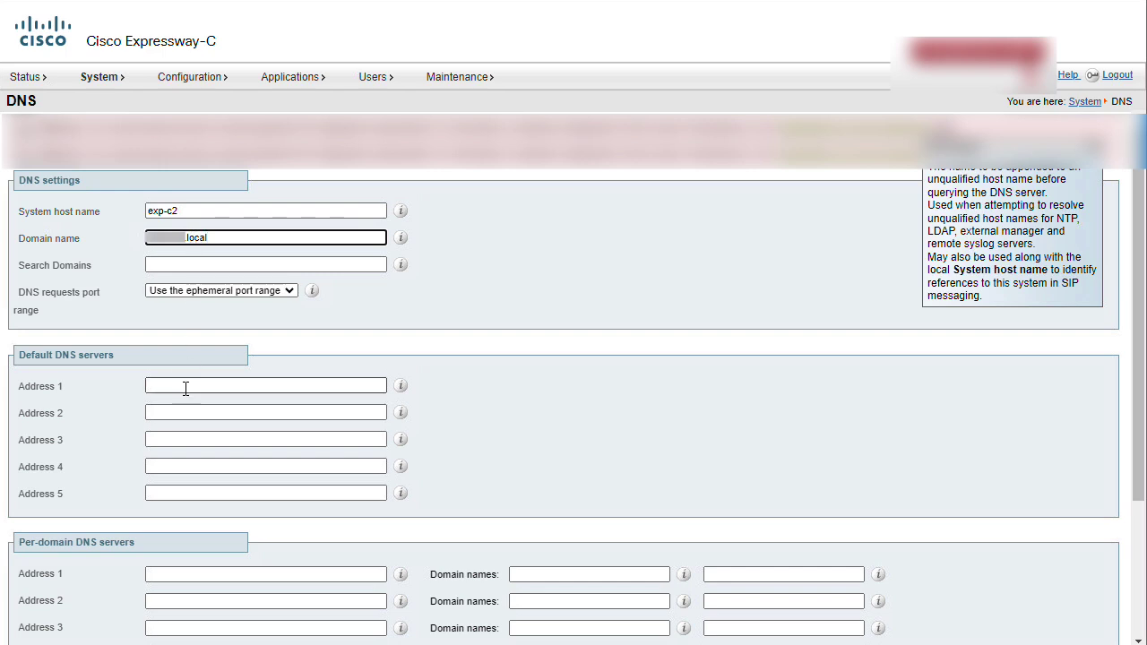
{"action": "type", "text": "10.15.1.2"}
{"action": "scroll", "coordinate": [523, 424], "scroll_direction": "down", "scroll_amount": 3}
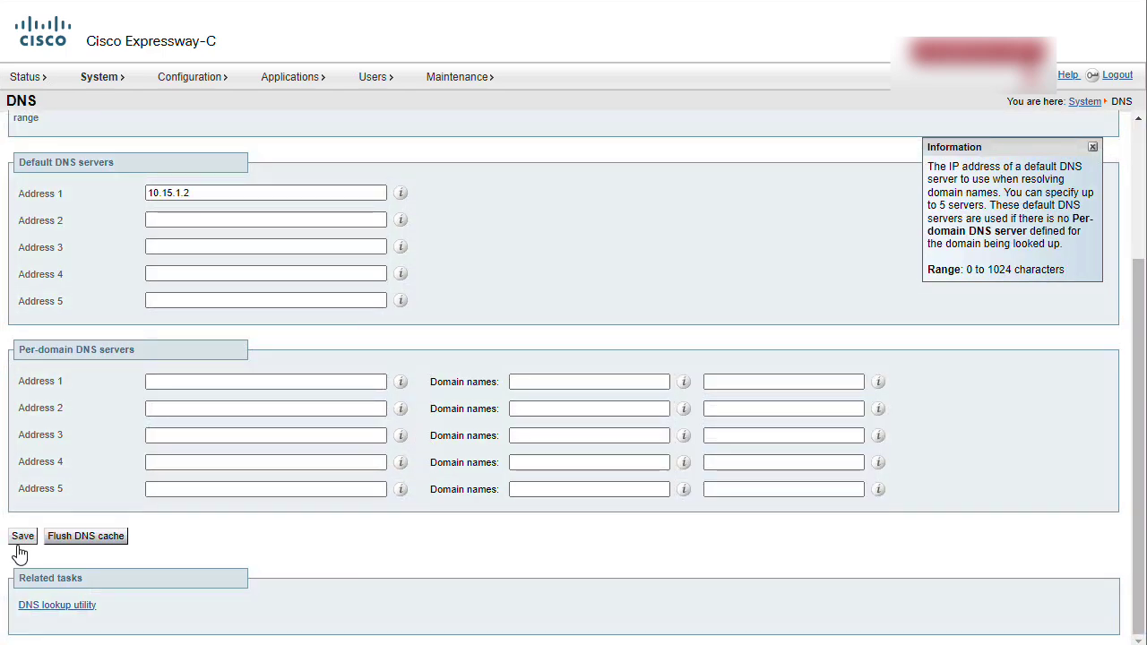
{"action": "left_click", "coordinate": [22, 535]}
- Set H.323 mode to On under Configuration > Protocols > H.323 and save
{"action": "left_click", "coordinate": [192, 79]}
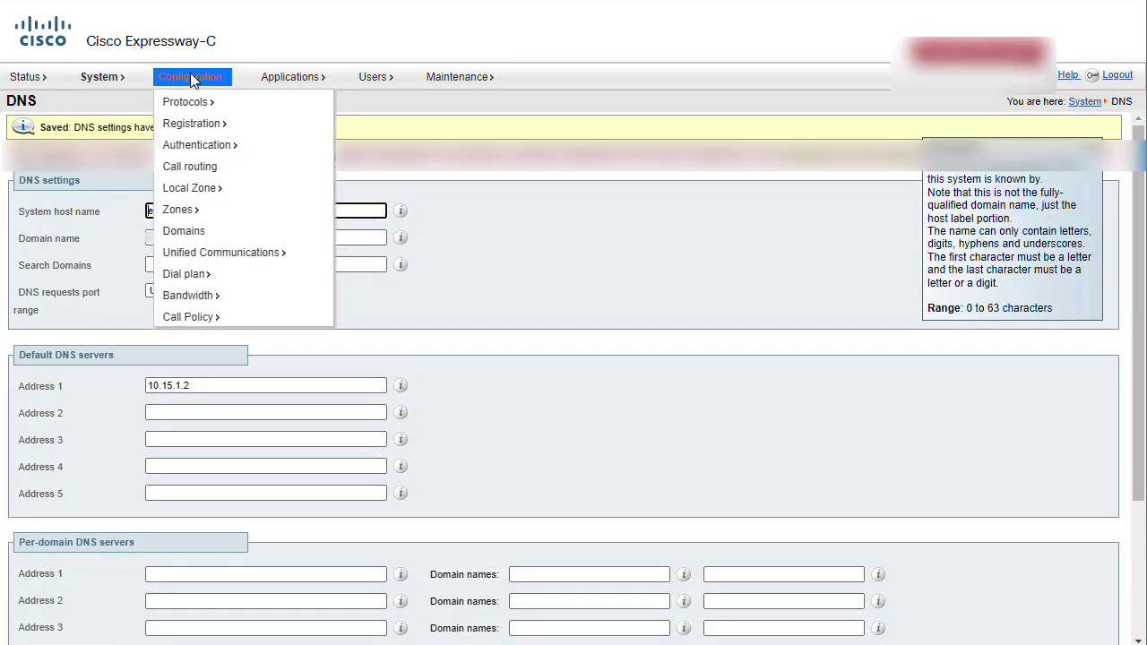
{"action": "mouse_move", "coordinate": [197, 105]}
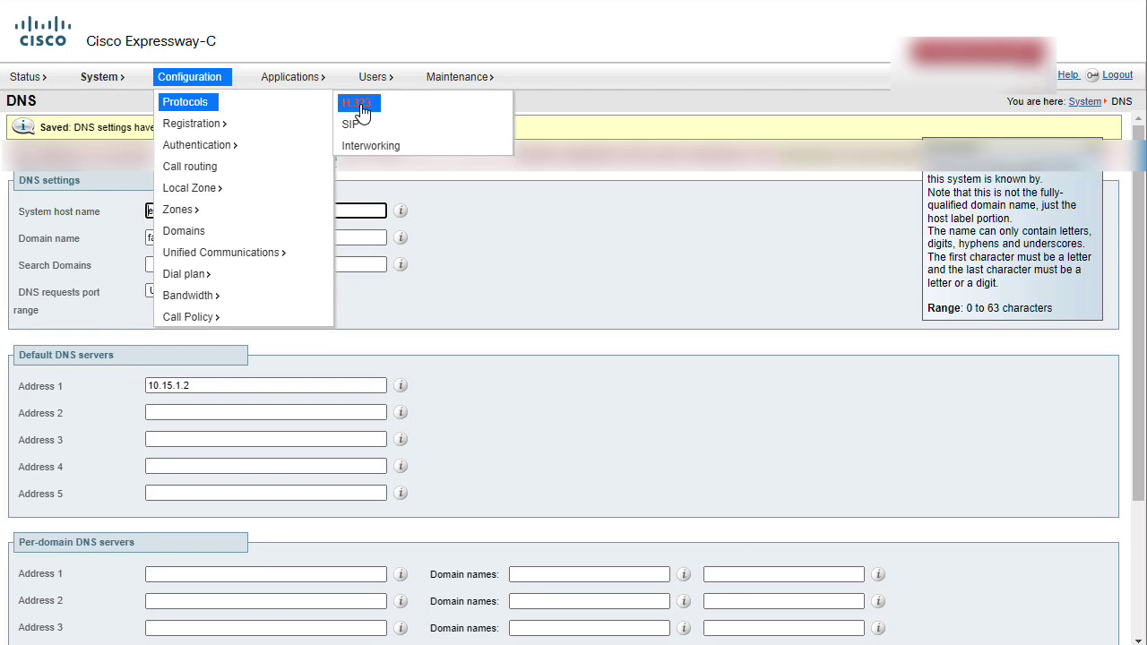
{"action": "left_click", "coordinate": [361, 108]}
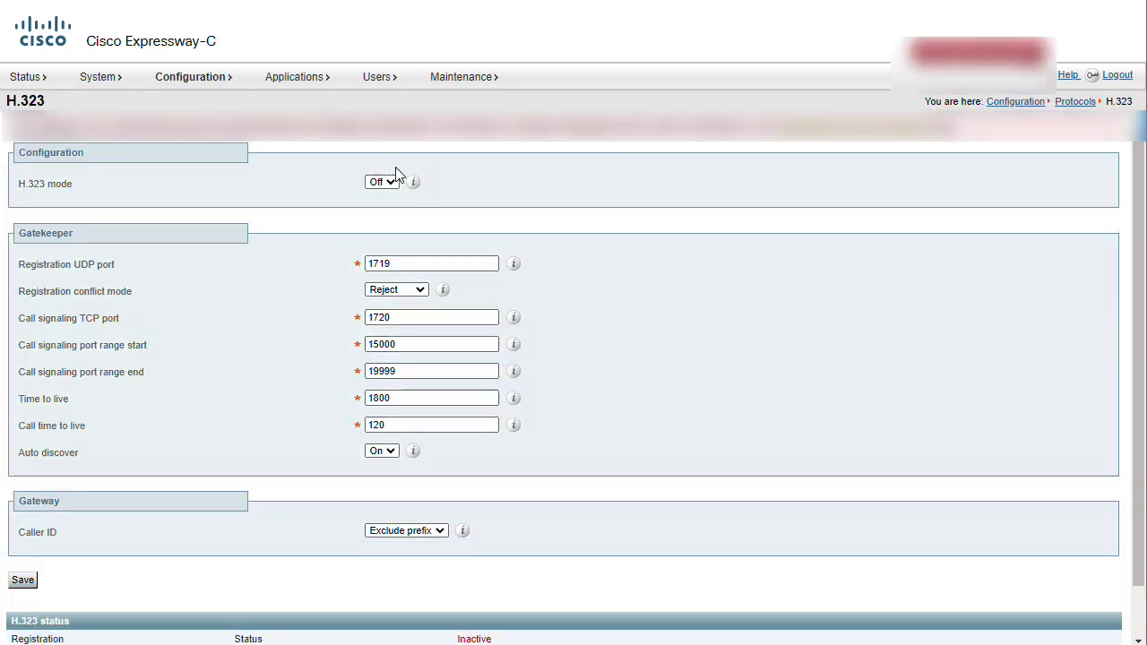
{"action": "left_click", "coordinate": [383, 183]}
{"action": "left_click", "coordinate": [377, 196]}
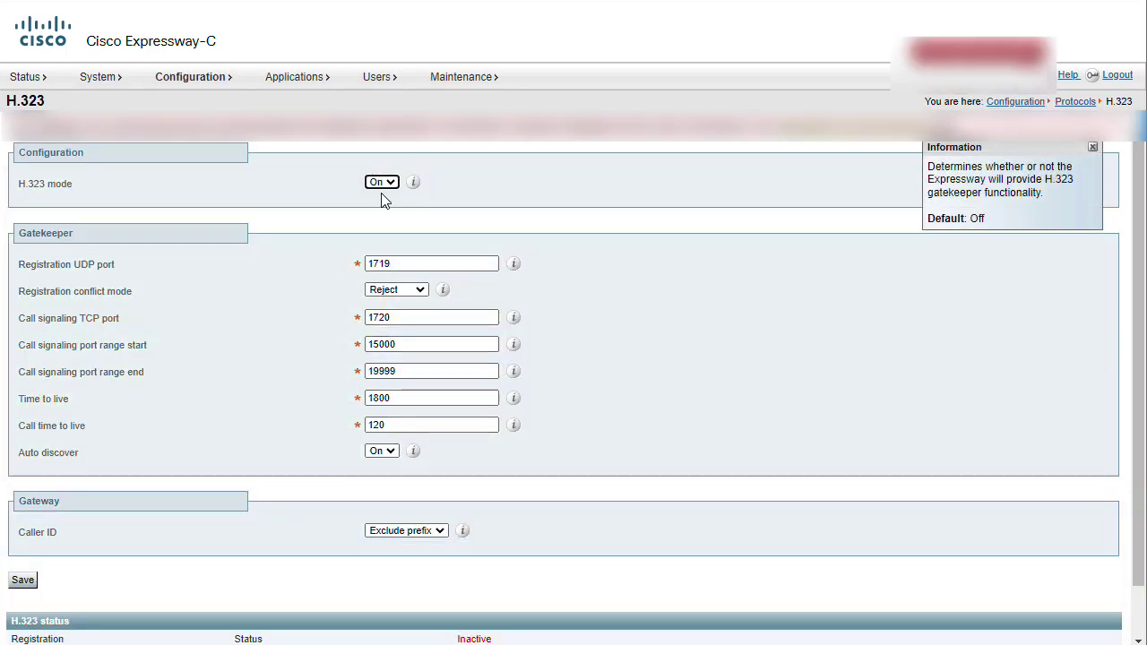
{"action": "left_click", "coordinate": [16, 583]}
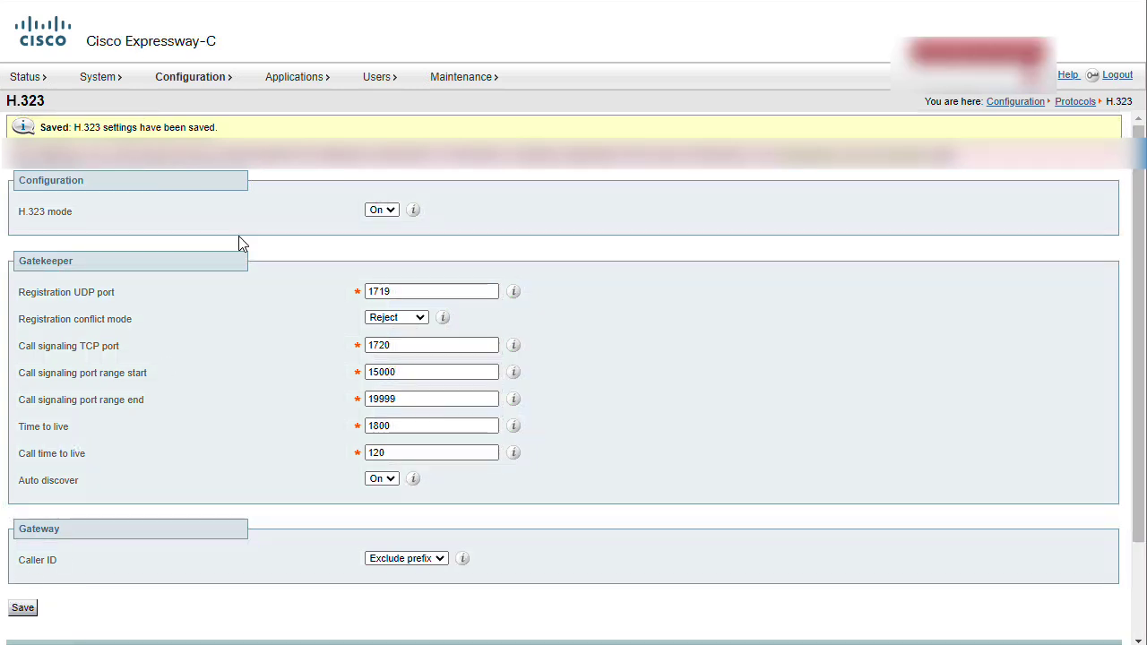
{"action": "left_click", "coordinate": [466, 78]}
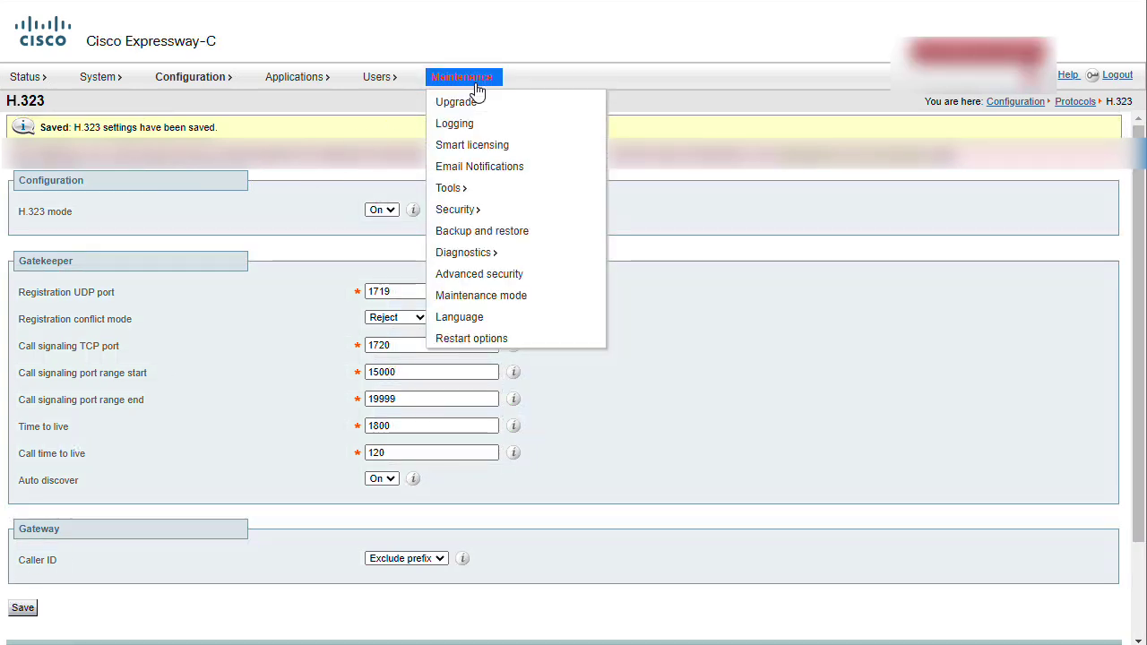
- Append ca.pem to the Trusted CA certificate list, adding its six certificates
{"action": "mouse_move", "coordinate": [466, 211]}
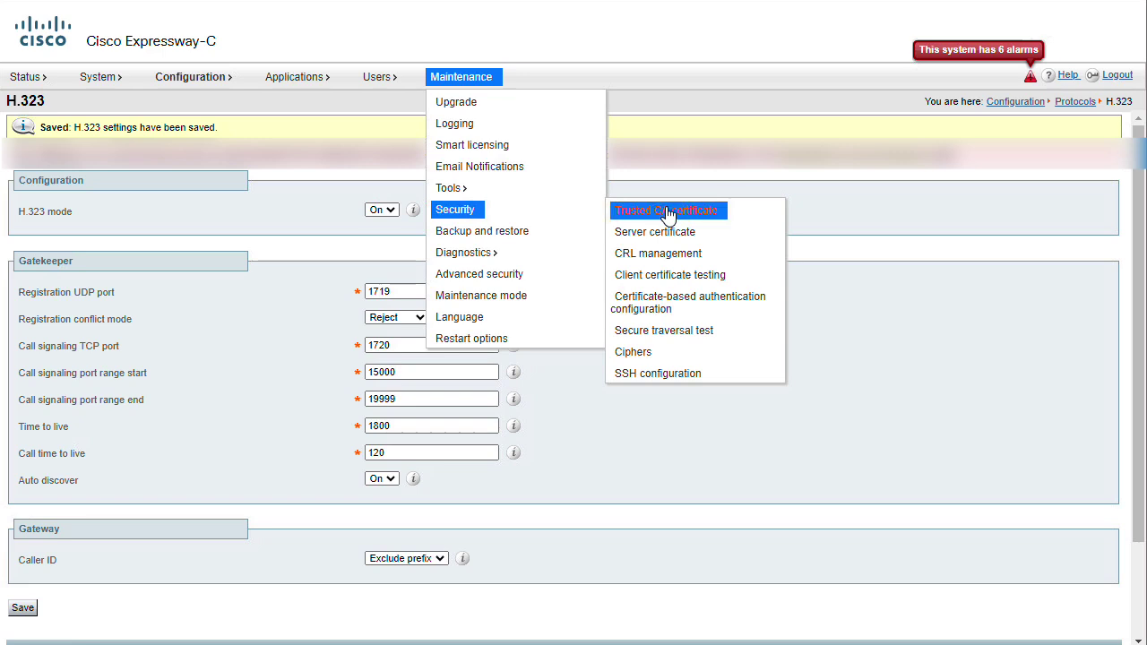
{"action": "left_click", "coordinate": [667, 213]}
{"action": "left_click", "coordinate": [429, 256]}
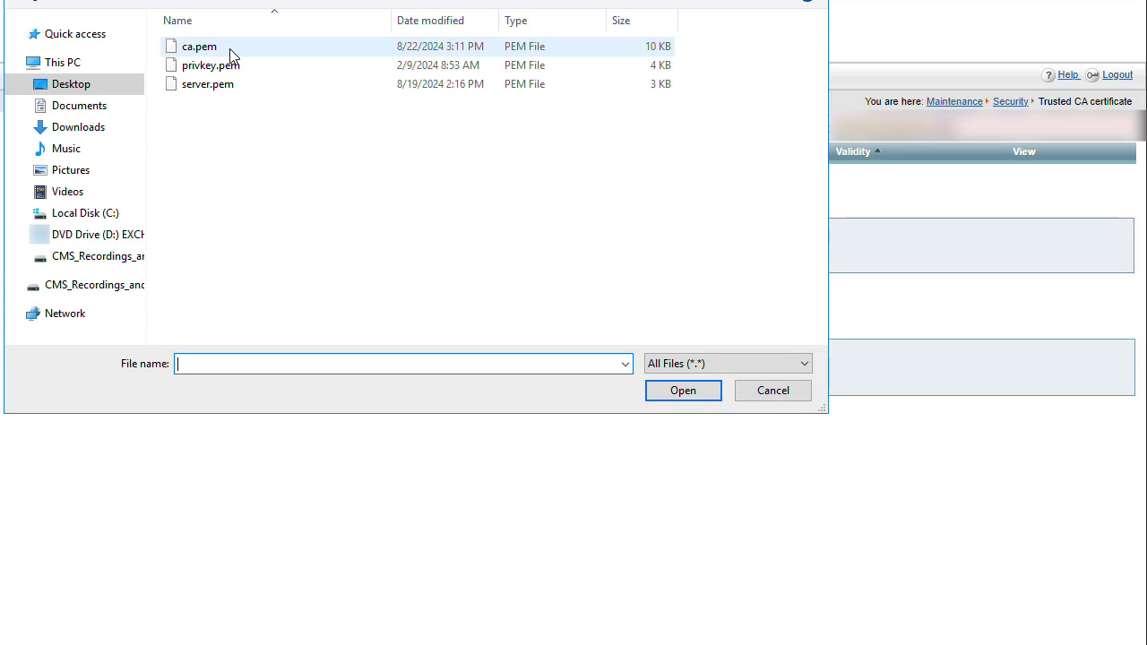
{"action": "left_click", "coordinate": [229, 53]}
{"action": "left_click", "coordinate": [688, 398]}
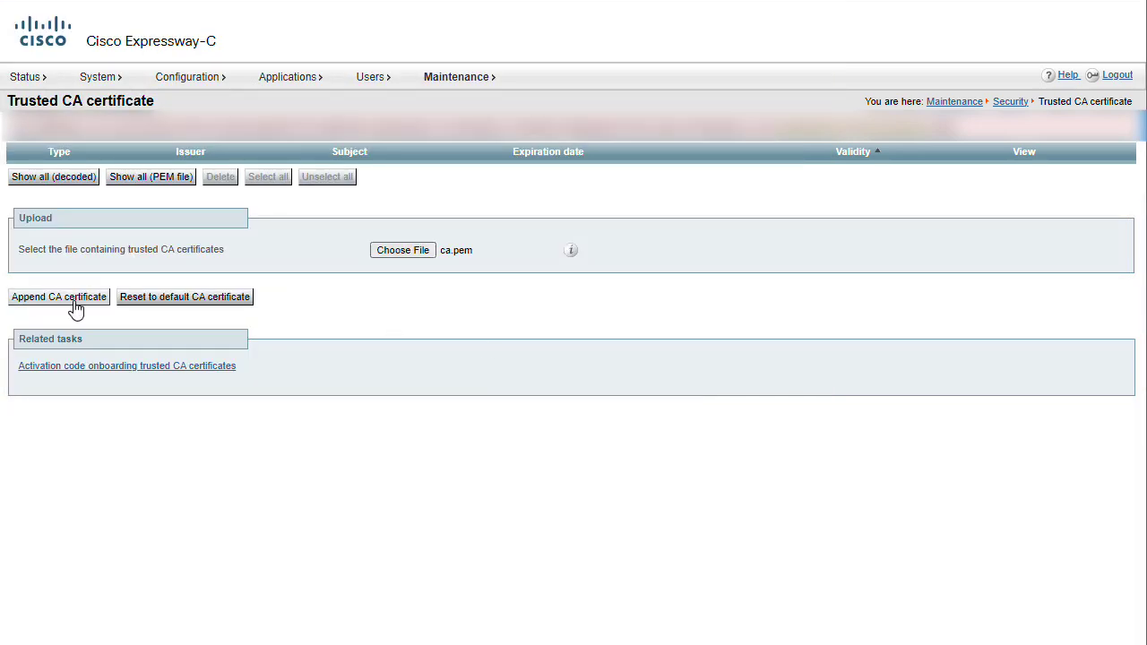
{"action": "left_click", "coordinate": [59, 297]}
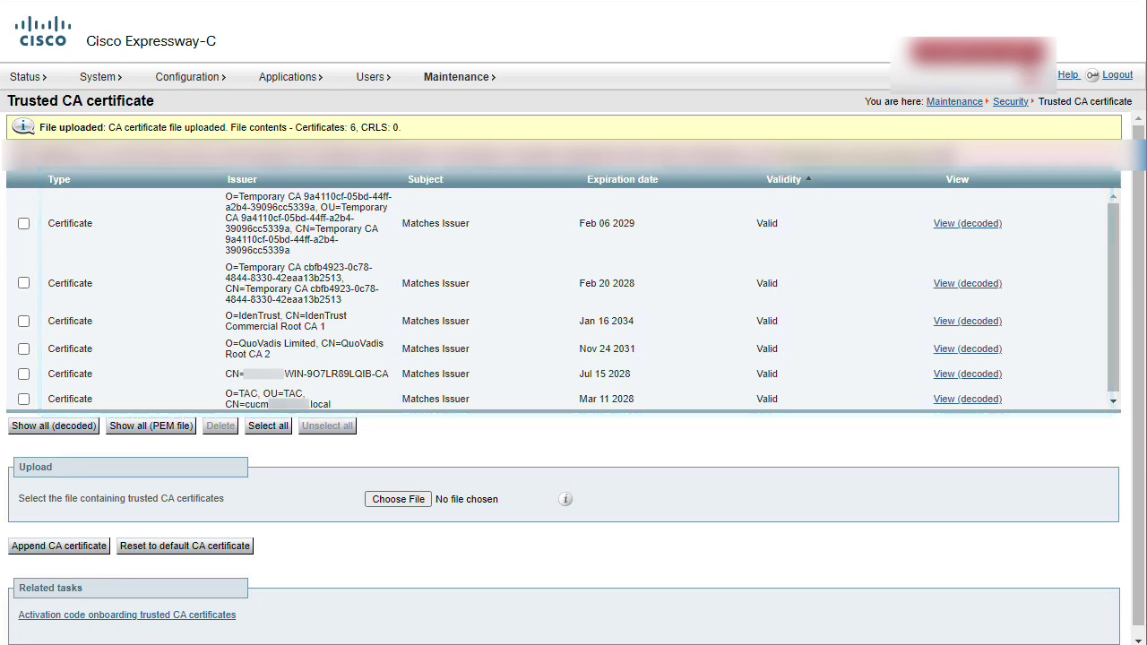
{"action": "mouse_move", "coordinate": [478, 86]}
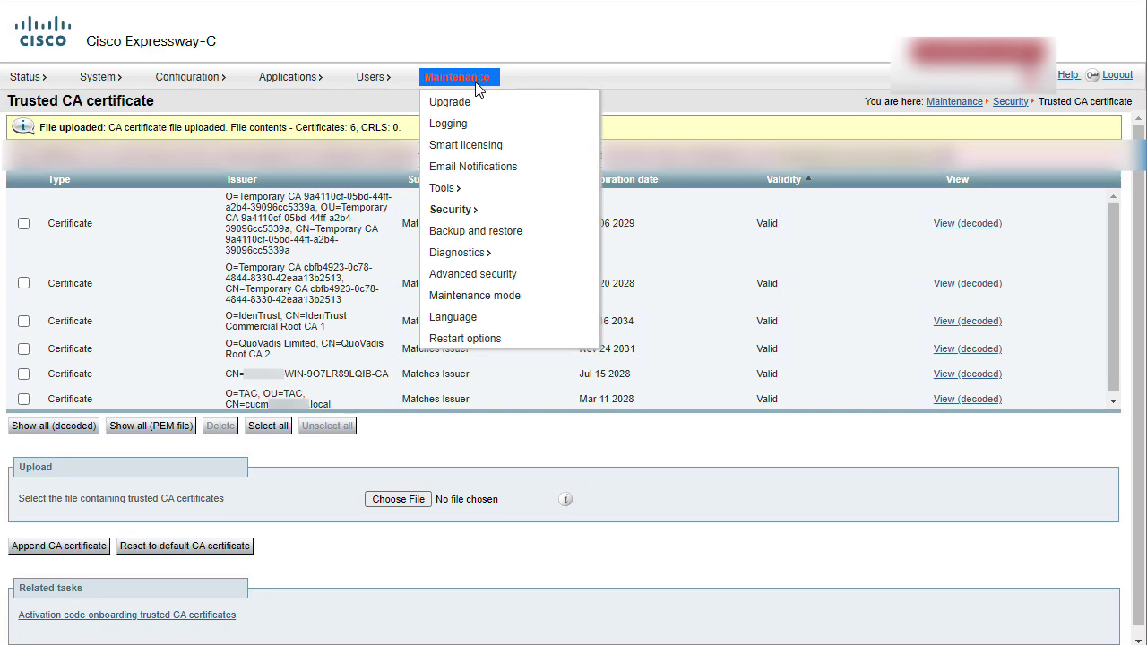
{"action": "mouse_move", "coordinate": [462, 213]}
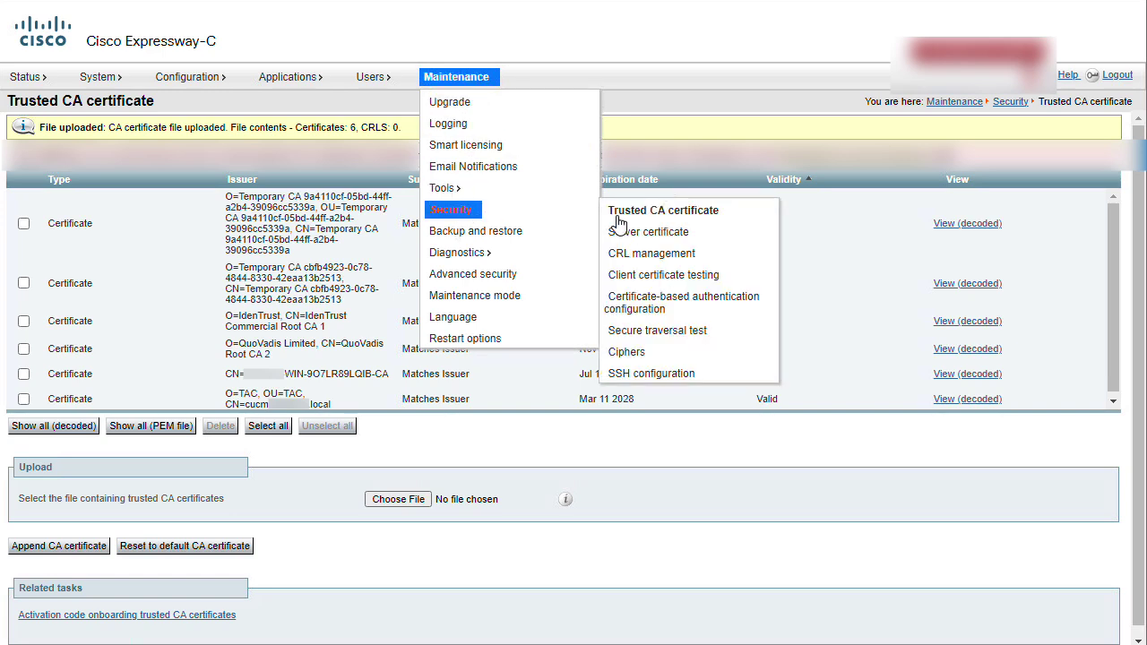
- Upload privkey.pem and server.pem as the server certificate, then proceed past Chrome's warning
{"action": "left_click", "coordinate": [693, 243]}
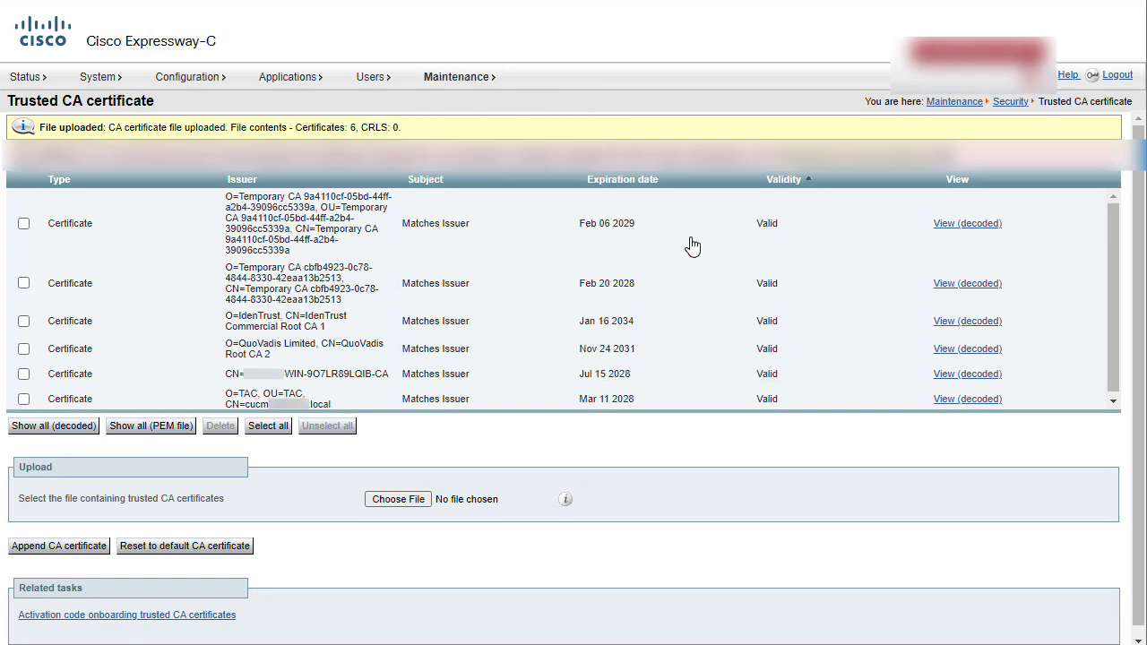
{"action": "left_click", "coordinate": [425, 482]}
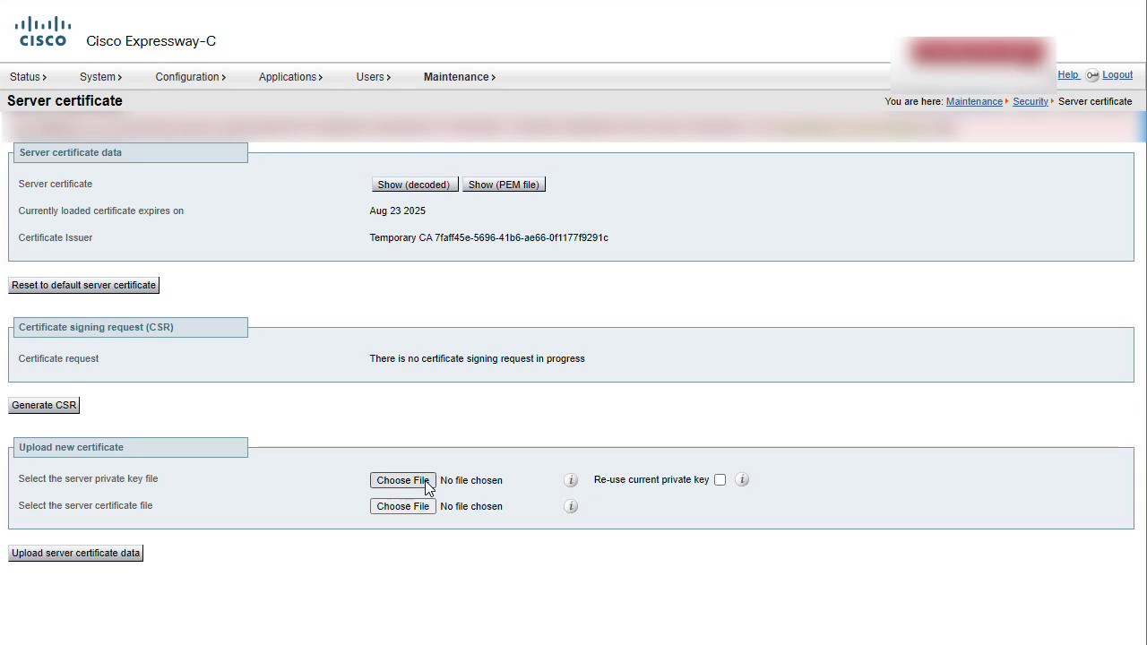
{"action": "left_click", "coordinate": [228, 73]}
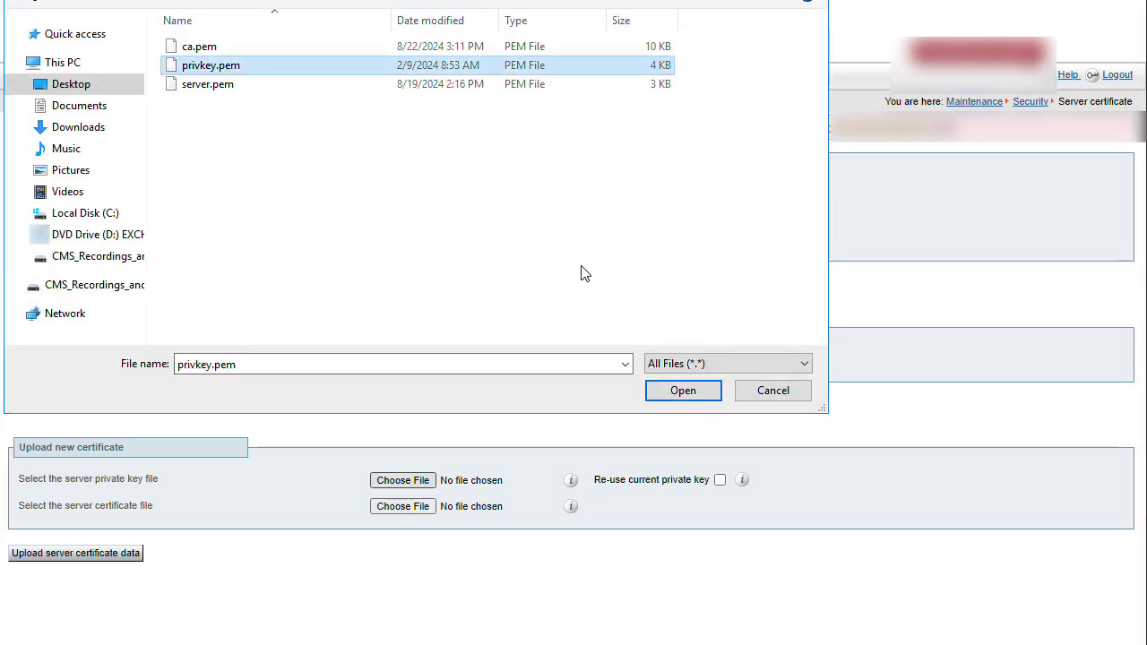
{"action": "left_click", "coordinate": [685, 392]}
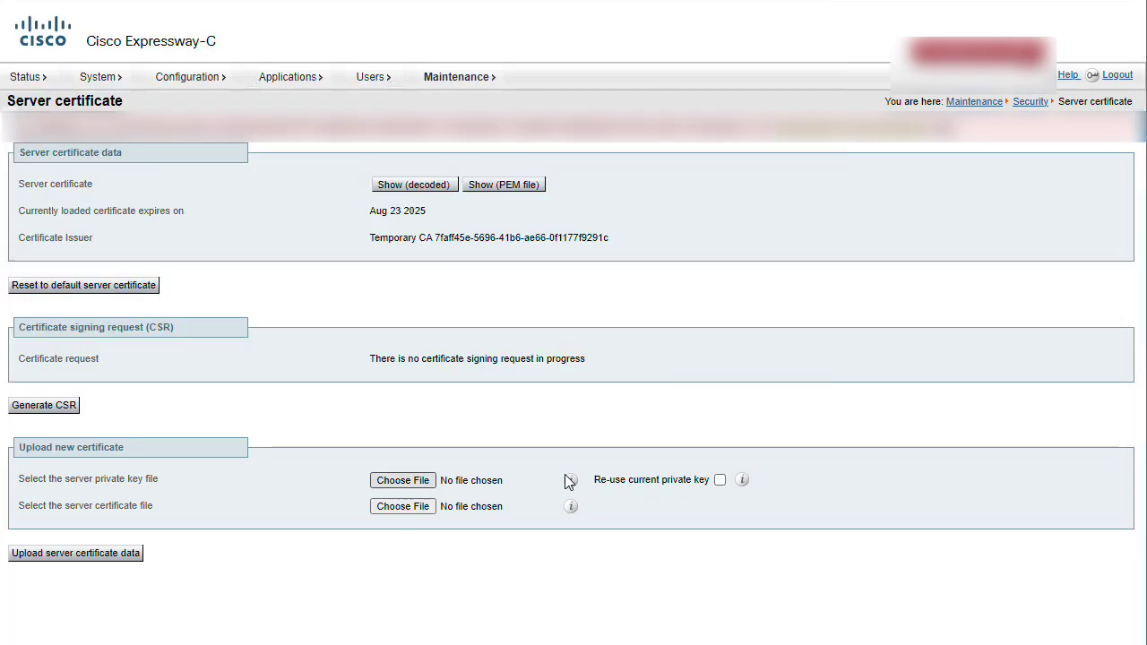
{"action": "left_click", "coordinate": [394, 509]}
{"action": "left_click", "coordinate": [198, 86]}
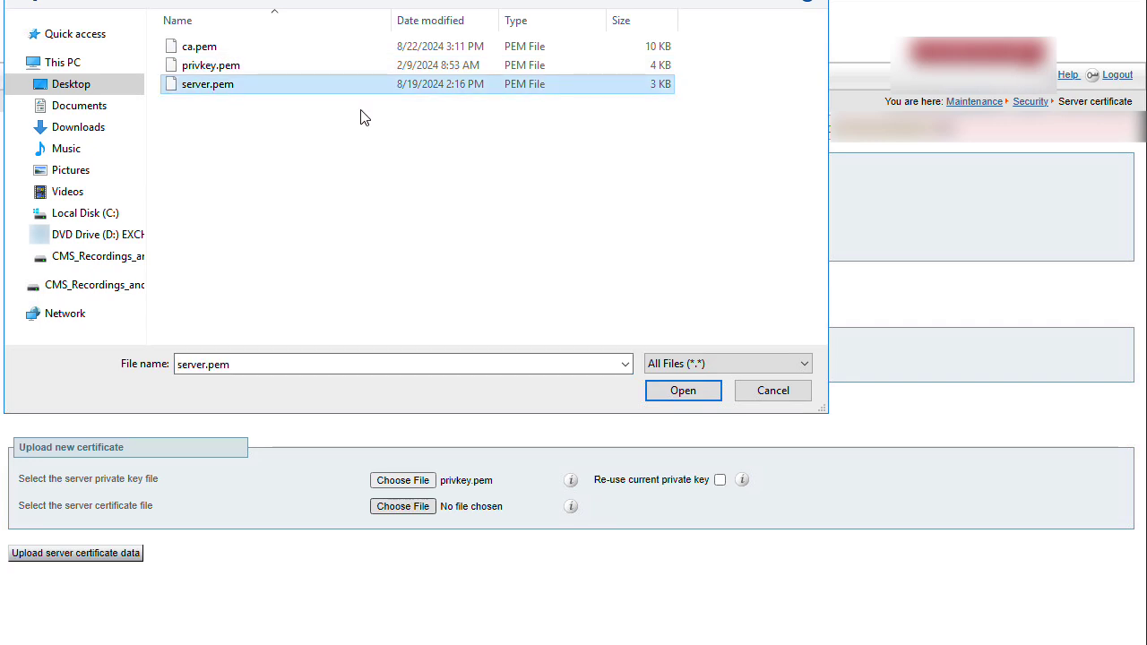
{"action": "left_click", "coordinate": [679, 397]}
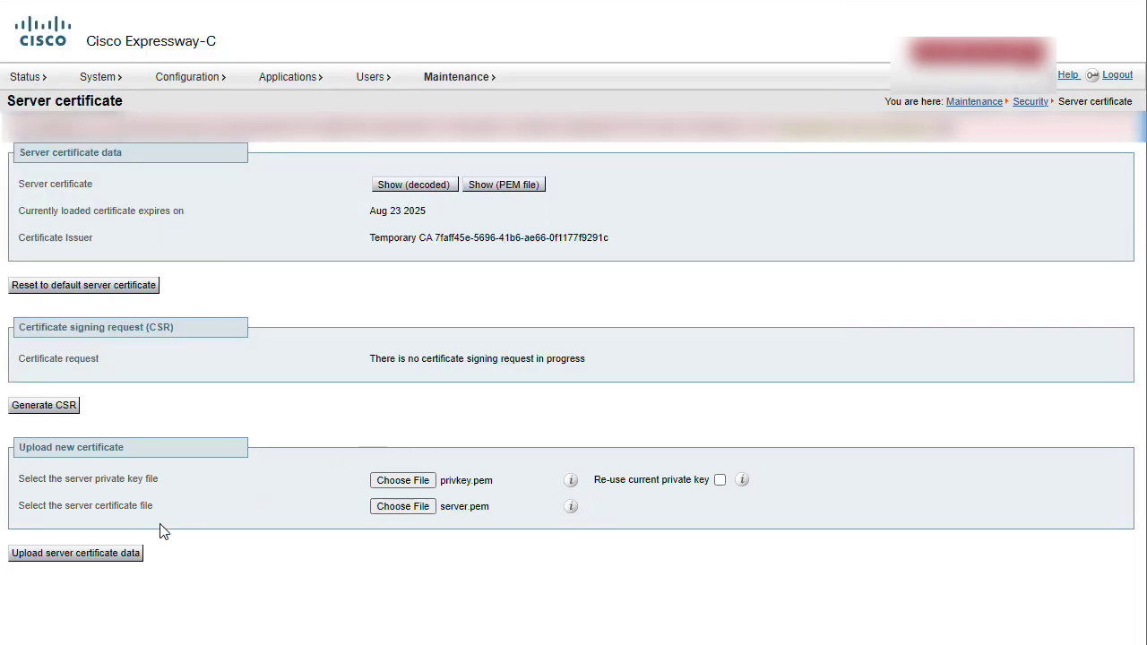
{"action": "left_click", "coordinate": [115, 555]}
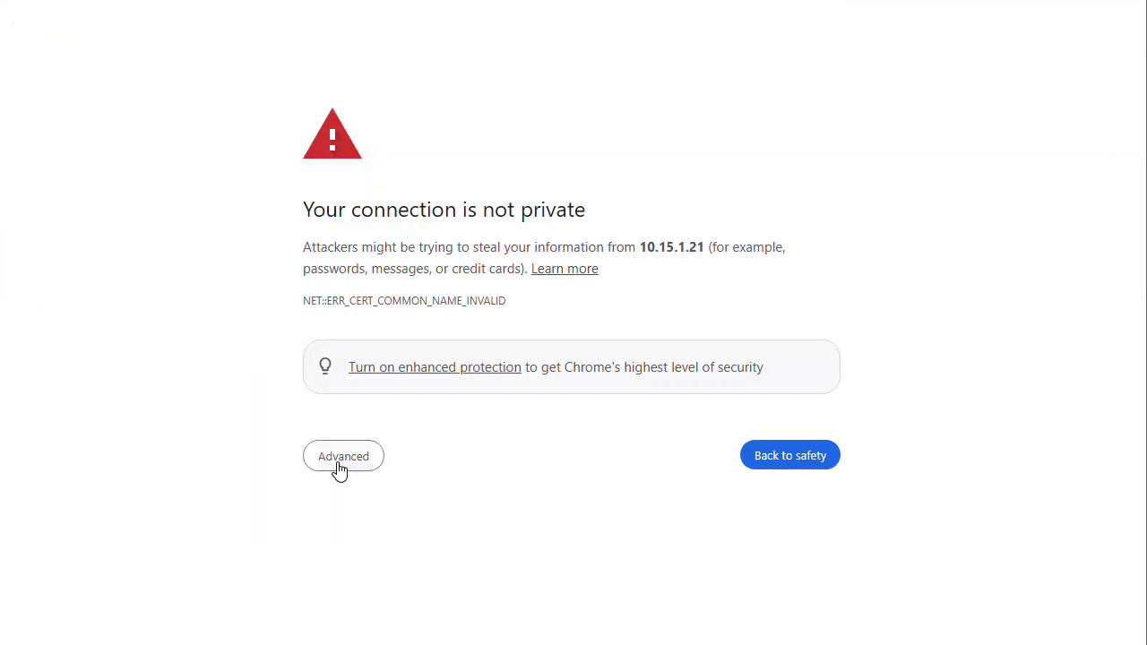
{"action": "left_click", "coordinate": [337, 461]}
{"action": "left_click", "coordinate": [356, 597]}
- Restart the Expressway-C from the Restart options page and confirm the restart
{"action": "mouse_move", "coordinate": [459, 80]}
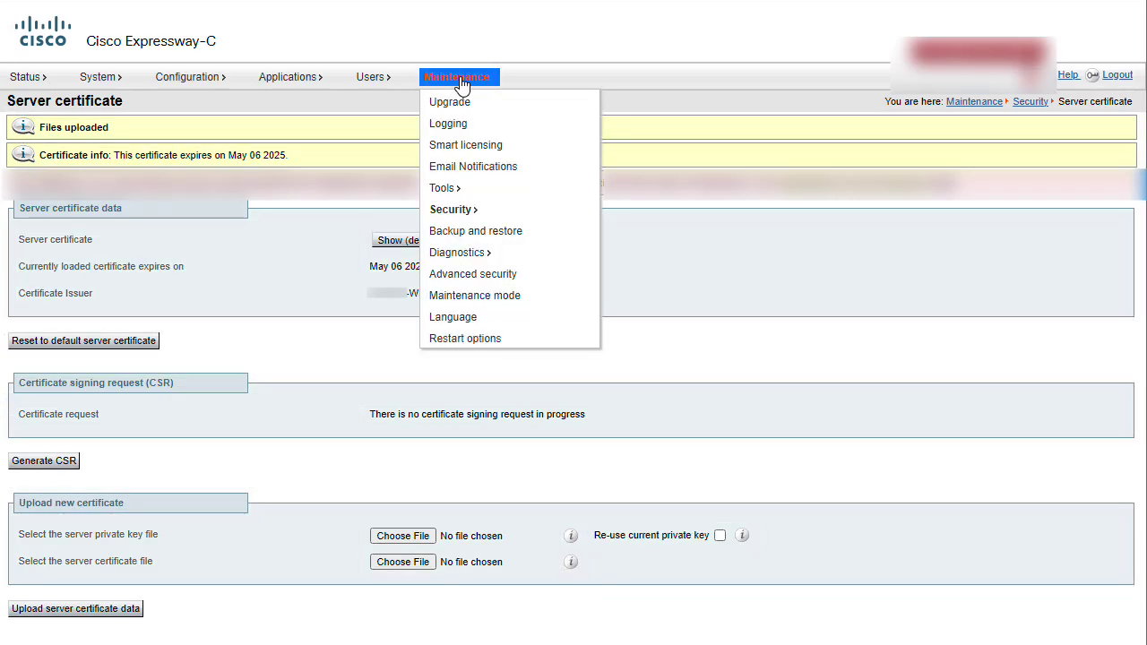
{"action": "left_click", "coordinate": [465, 338]}
{"action": "left_click", "coordinate": [36, 474]}
{"action": "left_click", "coordinate": [537, 364]}
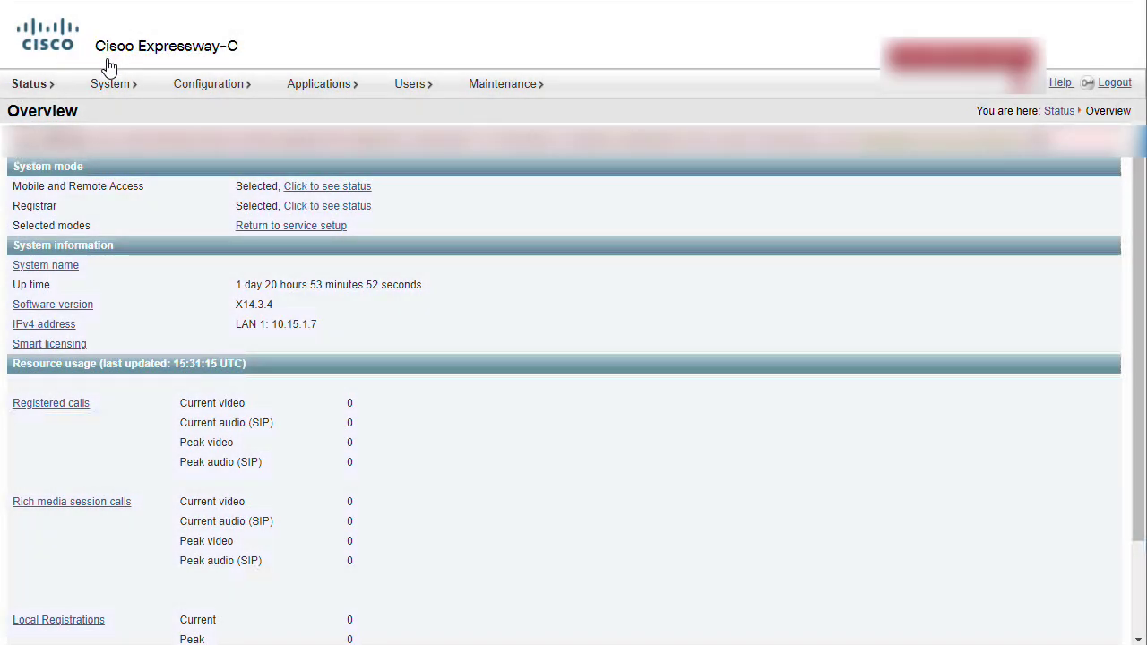
- On the Clustering page, enter the exp-c2 FQDN as the Peer 2 address and save
{"action": "mouse_move", "coordinate": [111, 84]}
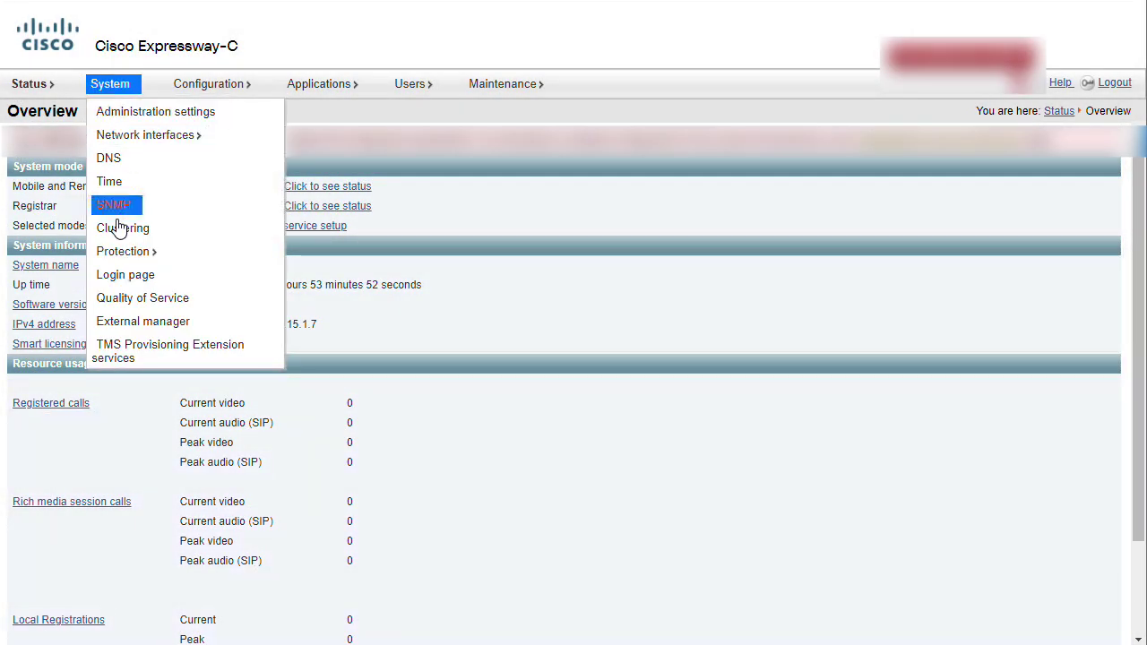
{"action": "left_click", "coordinate": [118, 228]}
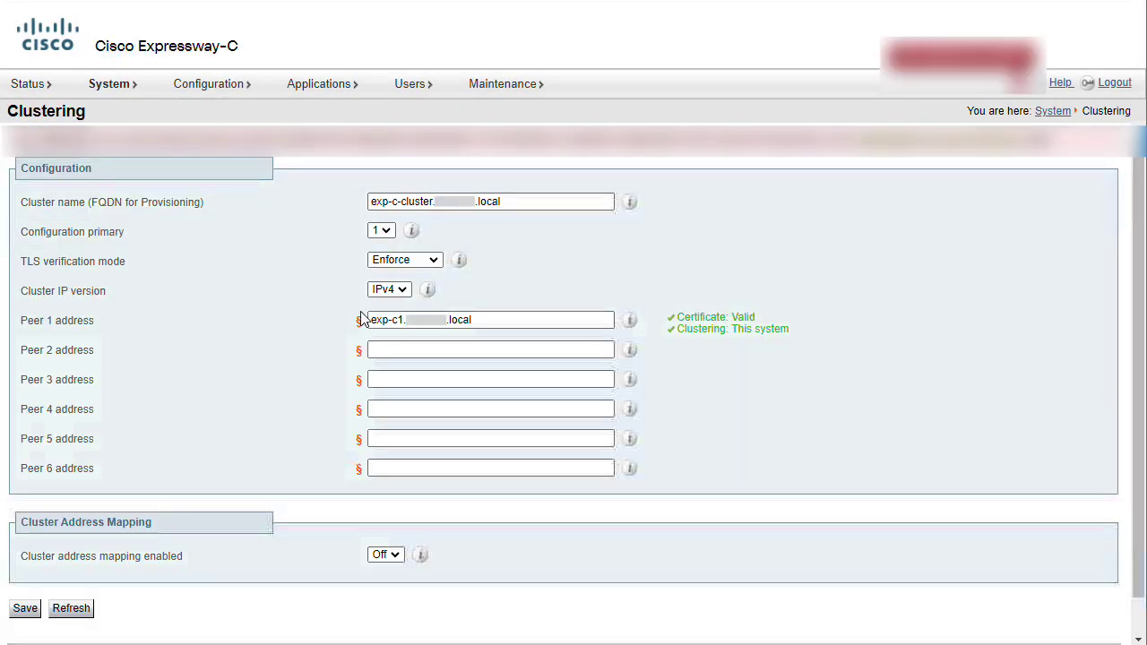
{"action": "left_click", "coordinate": [429, 349]}
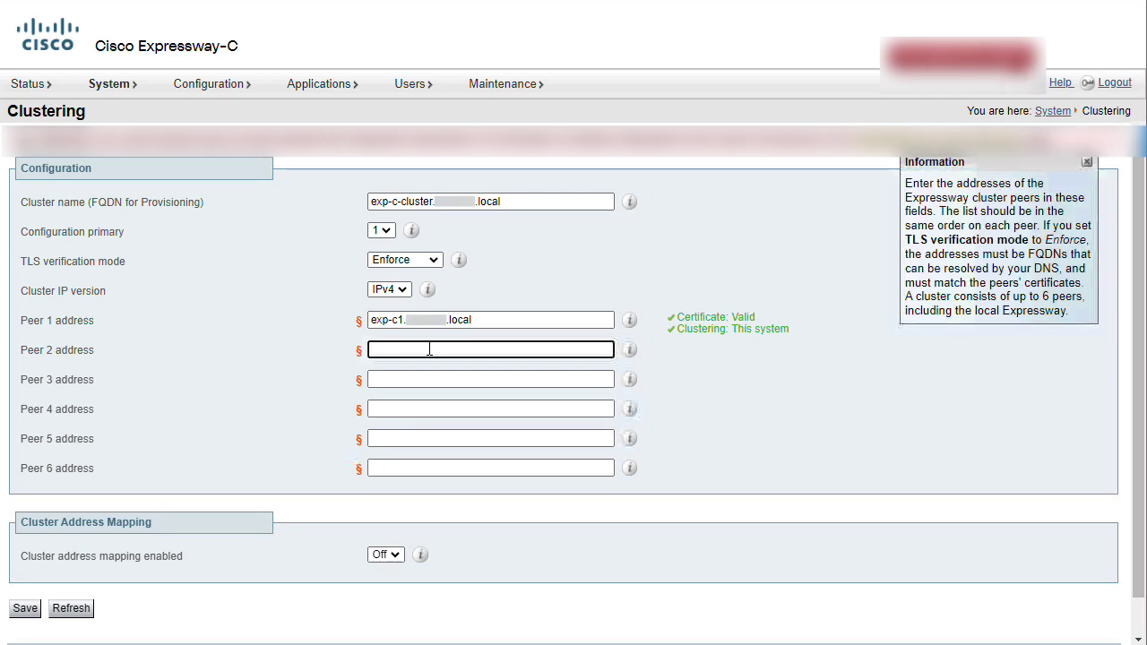
{"action": "type", "text": "exp-c"}
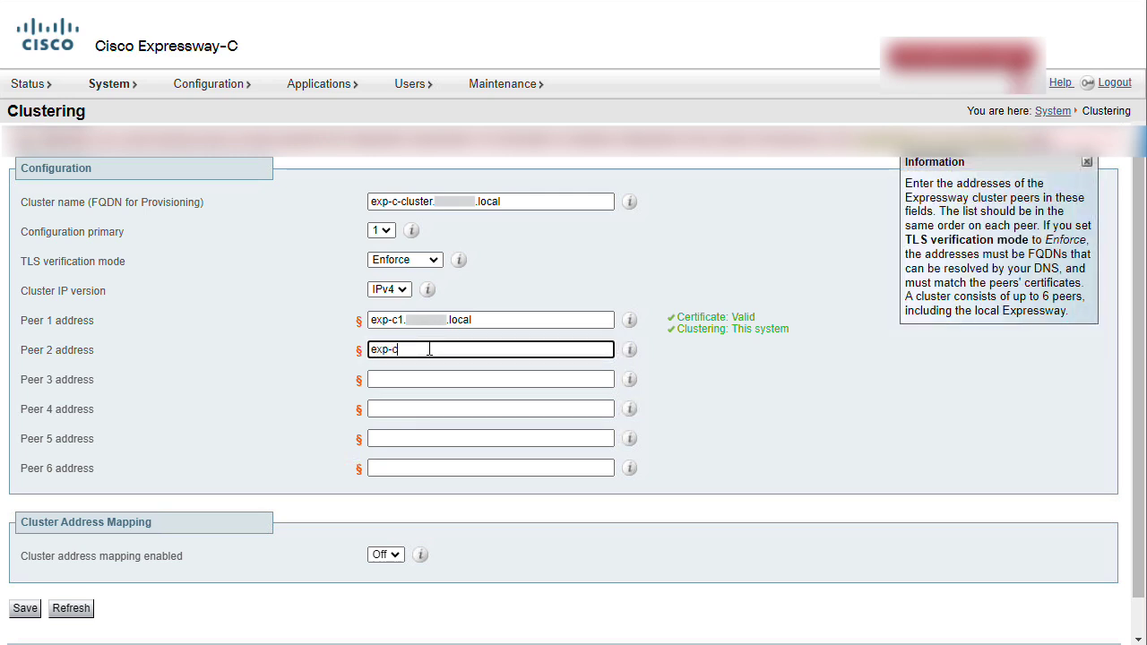
{"action": "type", "text": "2.[blurred"}
{"action": "type", "text": ".local"}
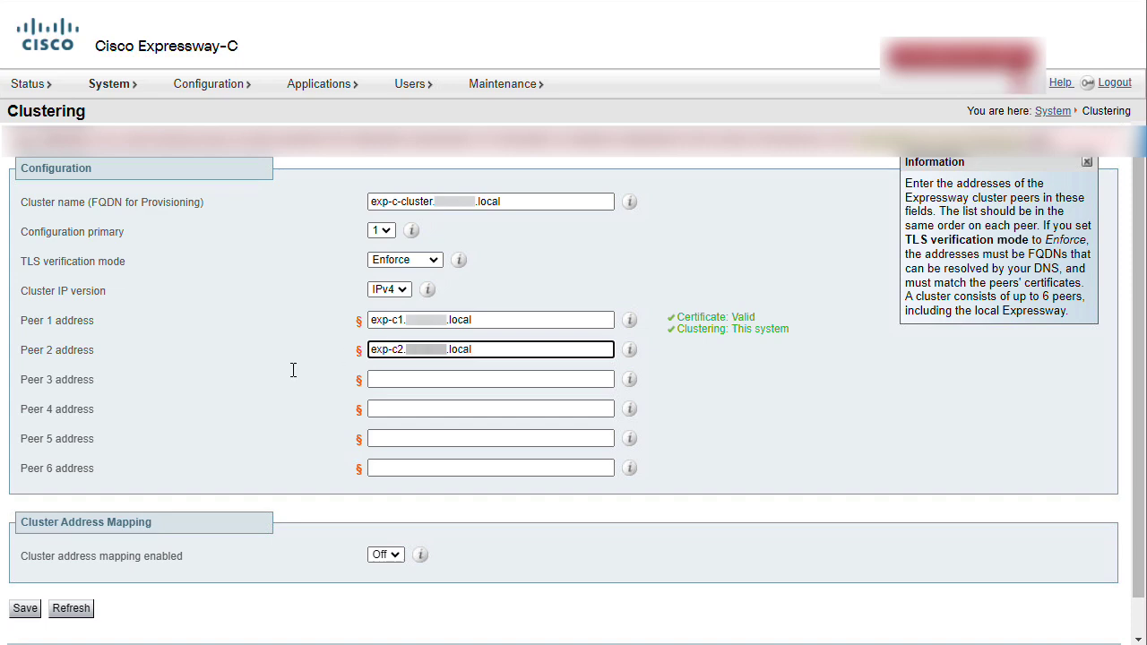
{"action": "left_click", "coordinate": [30, 610]}
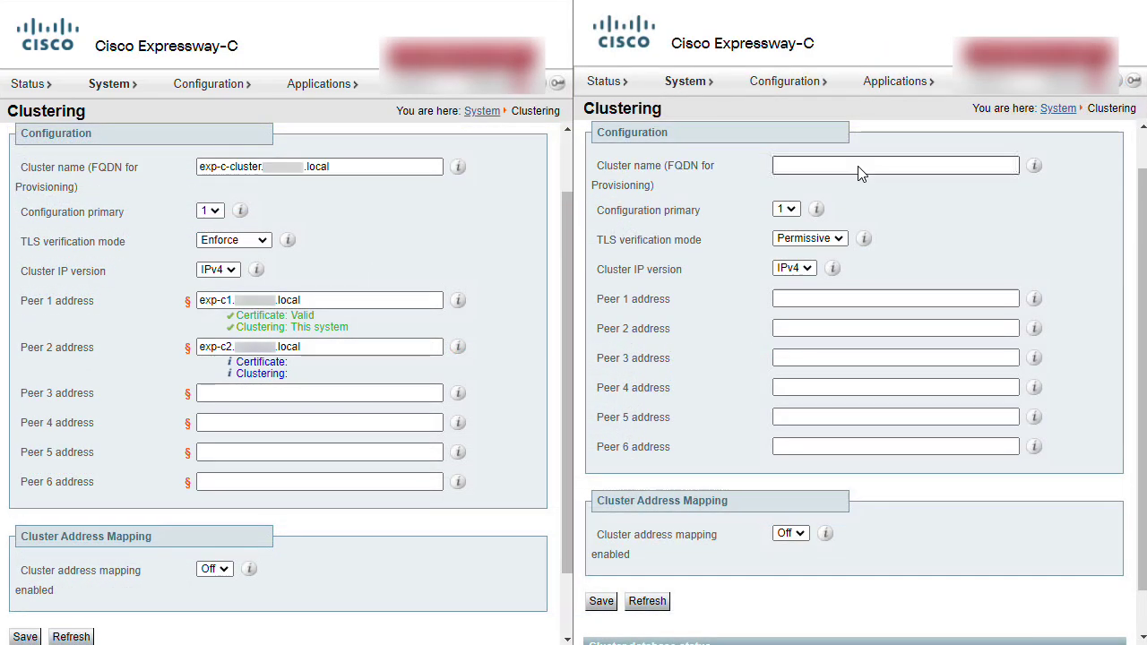
- Give the secondary cluster name exp-c-cluster.domain.loc, Enforce TLS, peers exp-c1/exp-c2.domain.local, and save
{"action": "left_click", "coordinate": [859, 166]}
{"action": "type", "text": "e"}
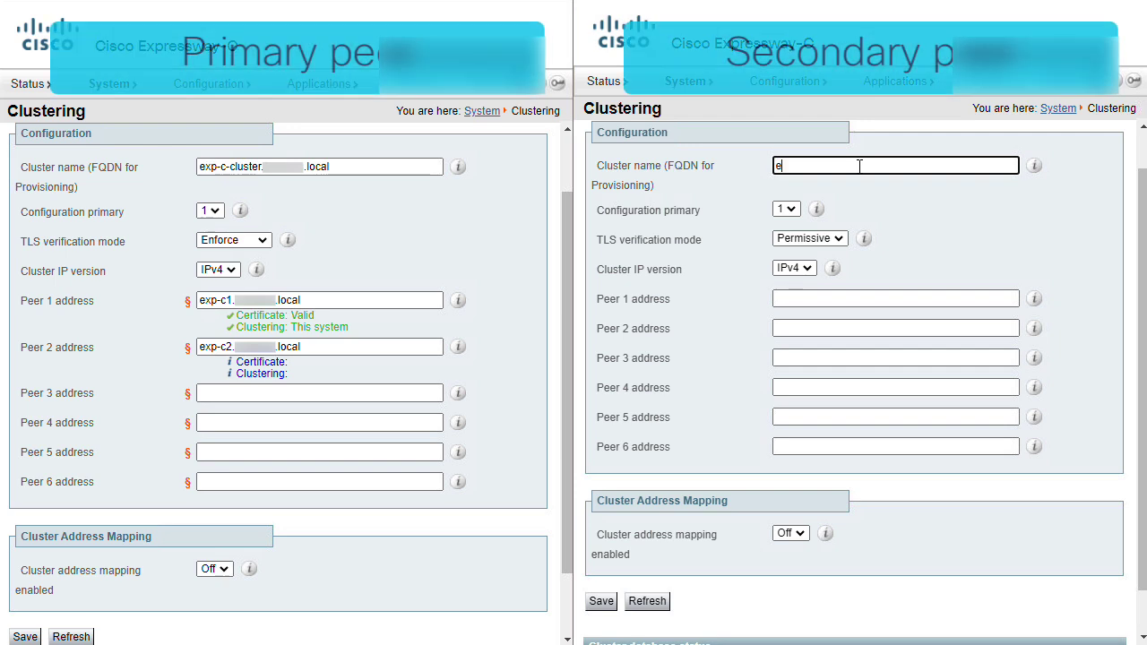
{"action": "type", "text": "xp-c-clu"}
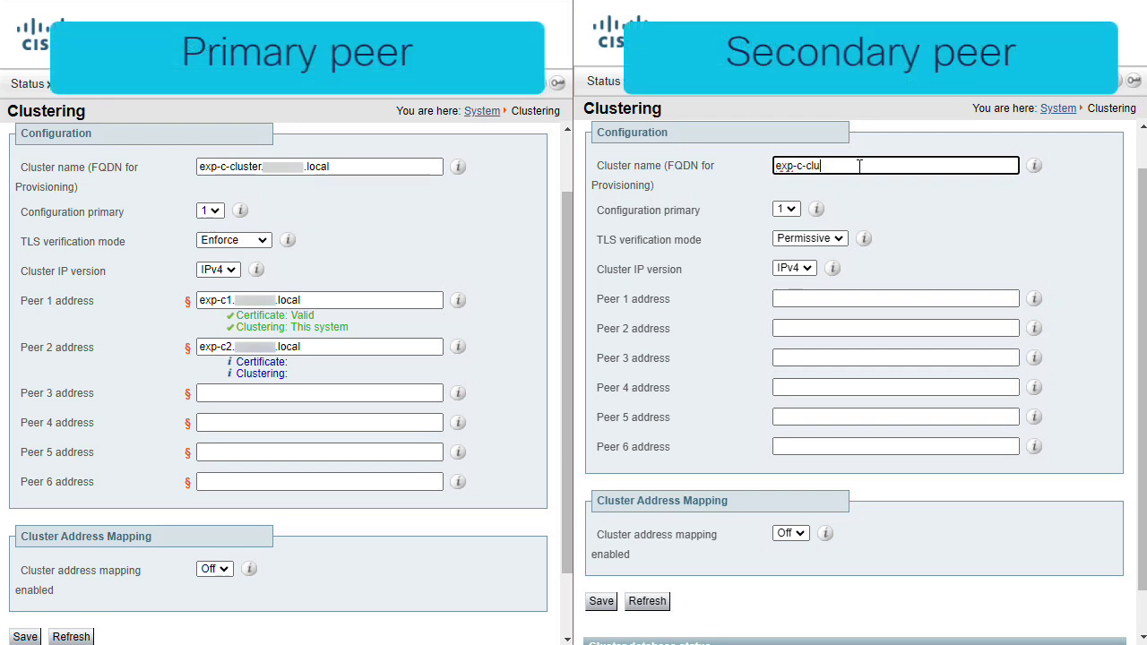
{"action": "type", "text": "ster.domain.local"}
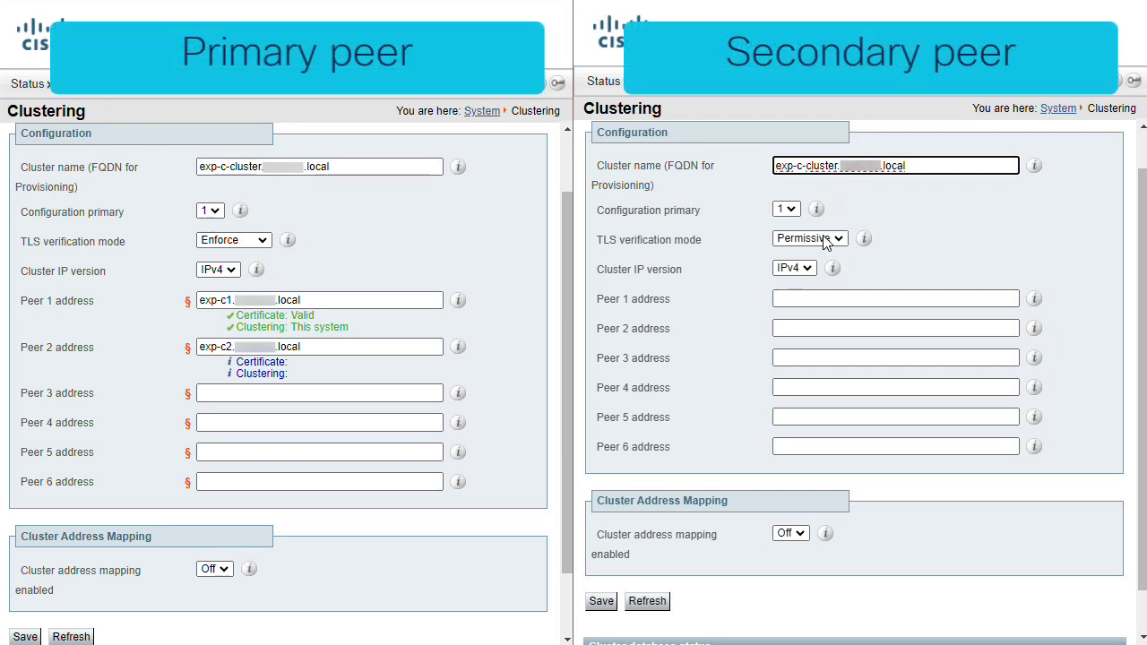
{"action": "left_click", "coordinate": [826, 241]}
{"action": "left_click", "coordinate": [802, 266]}
{"action": "left_click", "coordinate": [816, 296]}
{"action": "type", "text": "exp"}
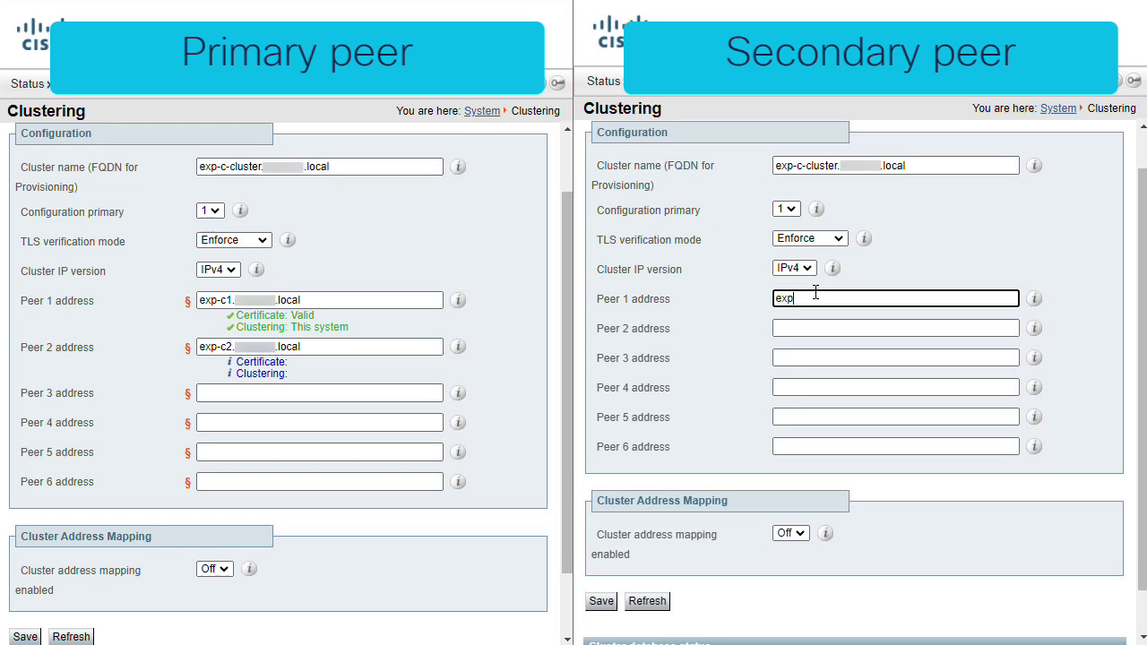
{"action": "type", "text": "-c1.domain.local"}
{"action": "key", "text": "Tab"}
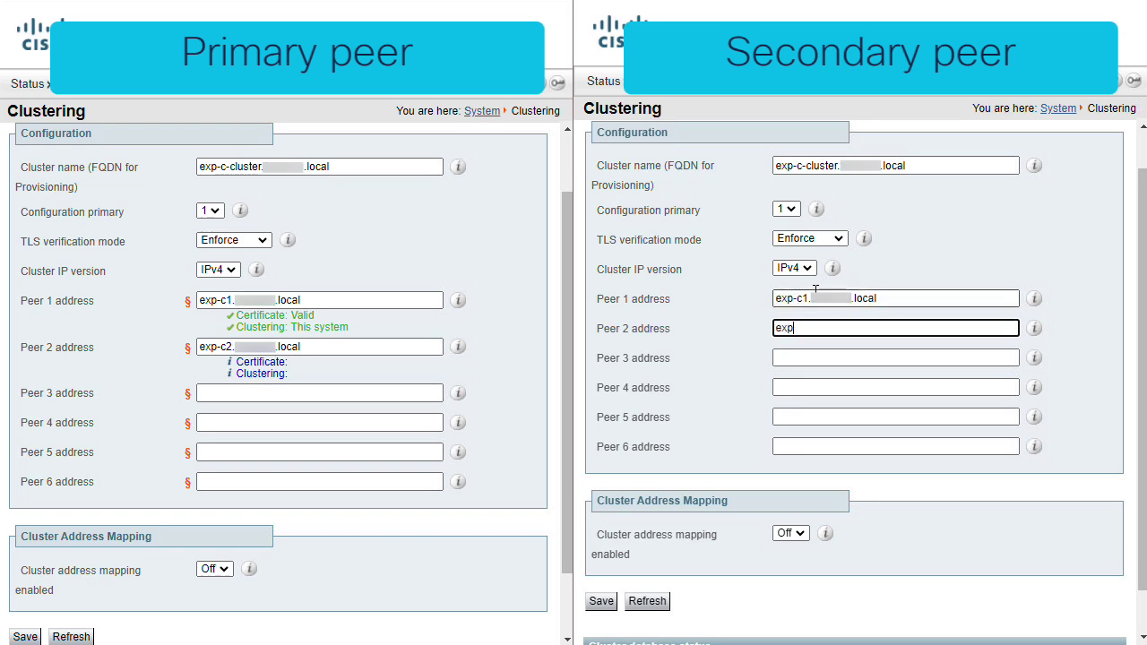
{"action": "type", "text": "exp-c2.domain"}
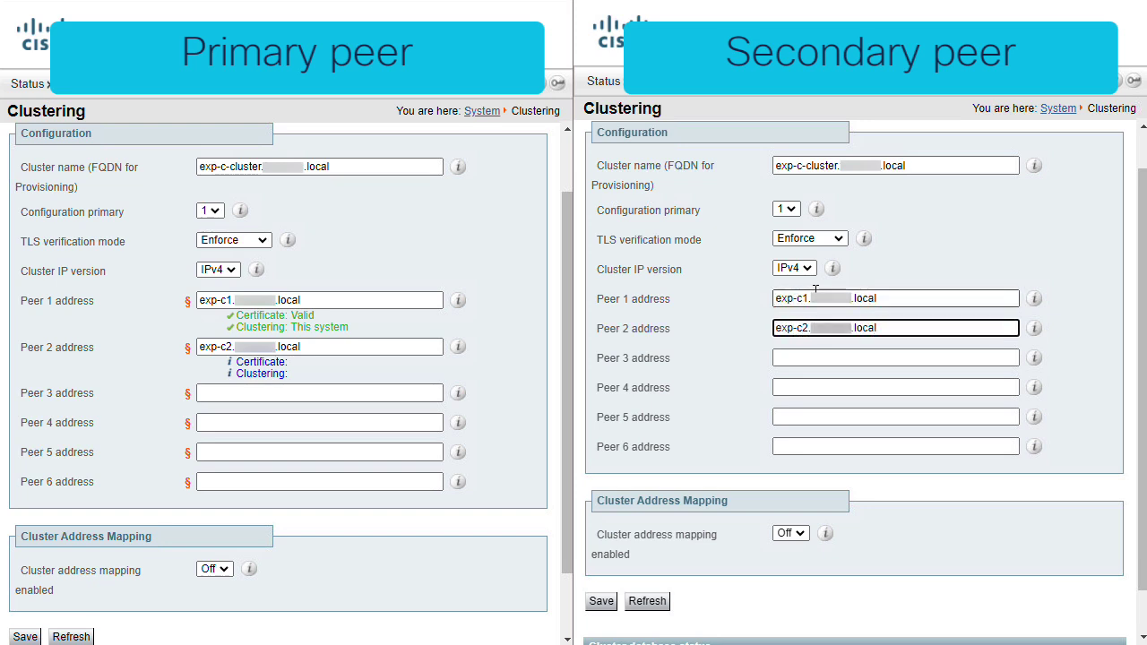
{"action": "type", "text": ".local"}
{"action": "left_click", "coordinate": [601, 601]}
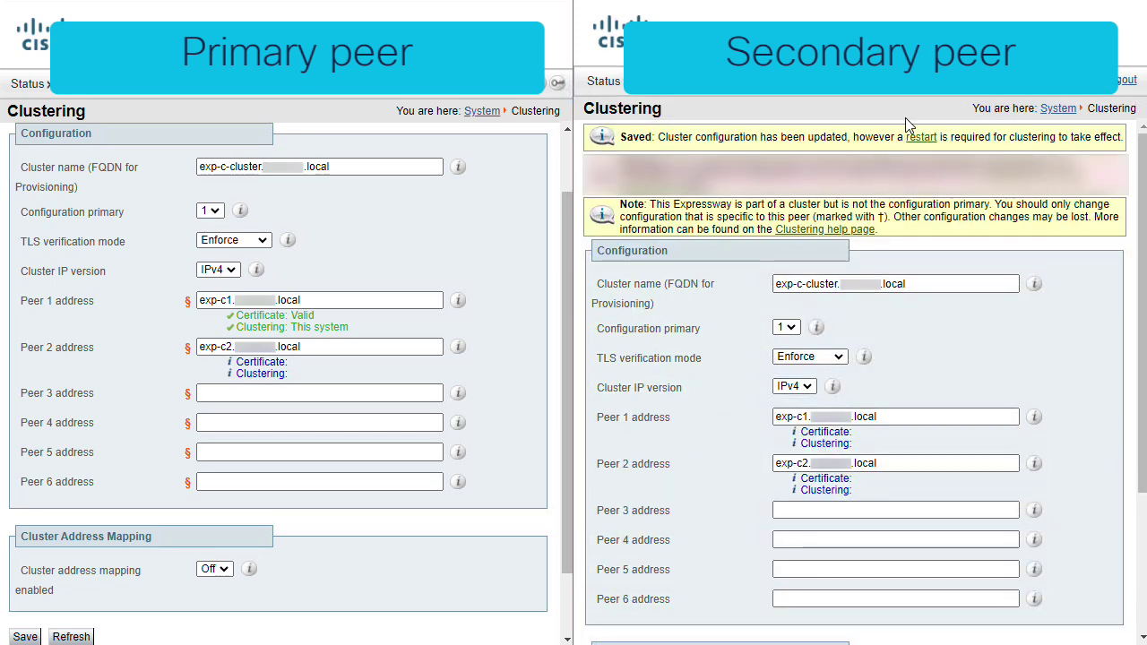
- Restart the secondary peer and confirm so the clustering settings take effect
{"action": "left_click", "coordinate": [921, 138]}
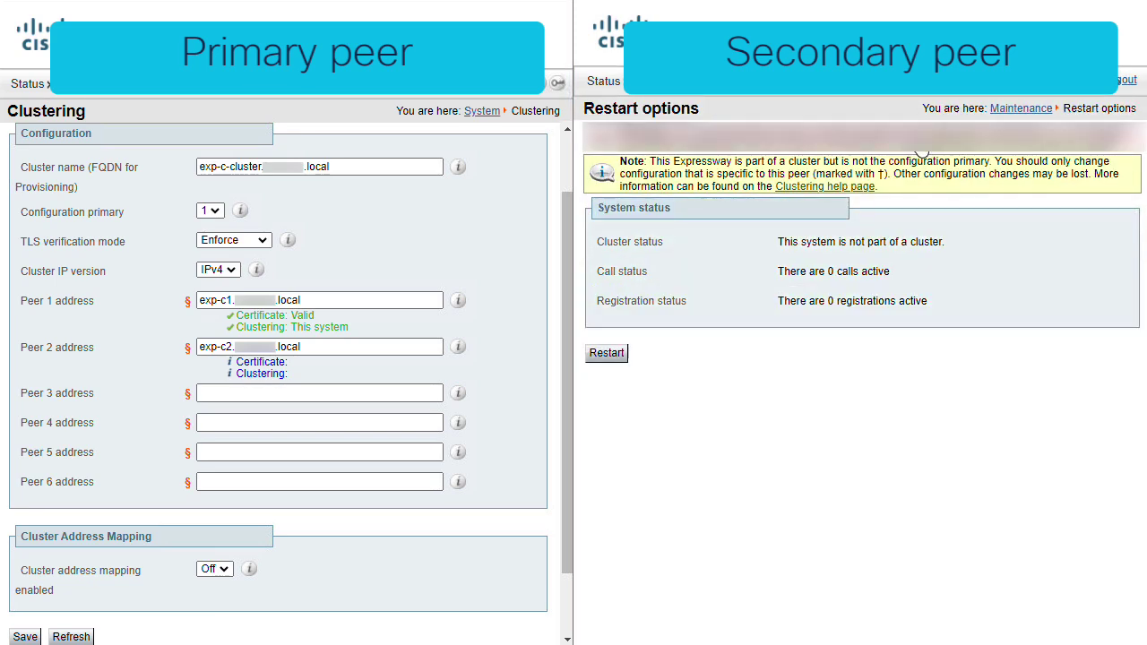
{"action": "left_click", "coordinate": [607, 353]}
{"action": "left_click", "coordinate": [824, 363]}
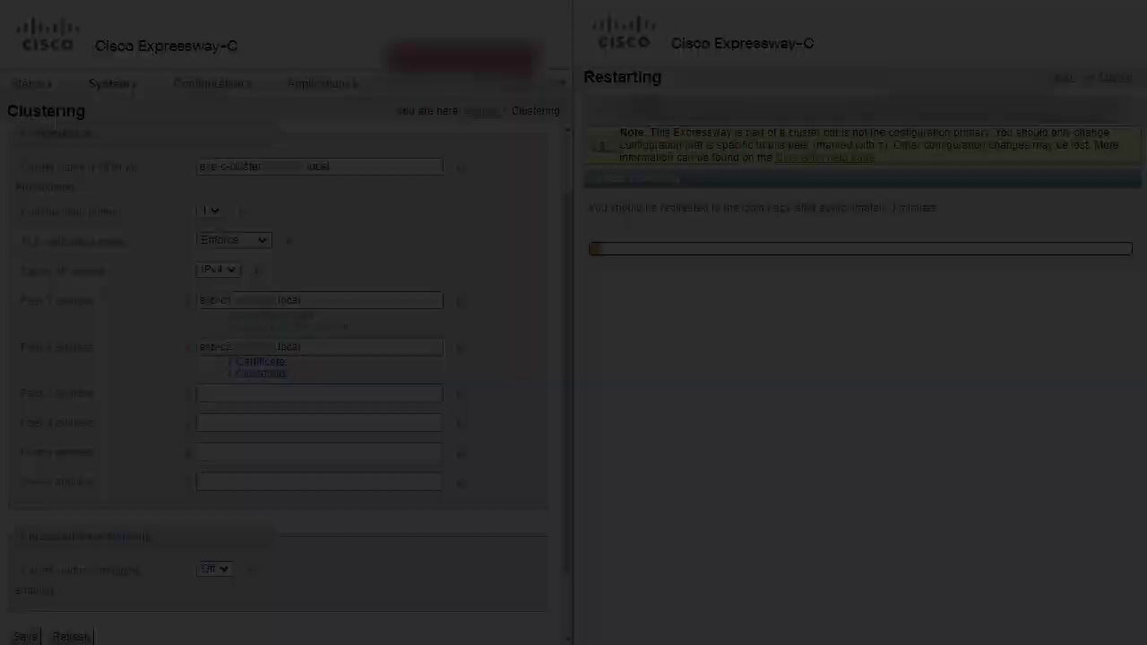